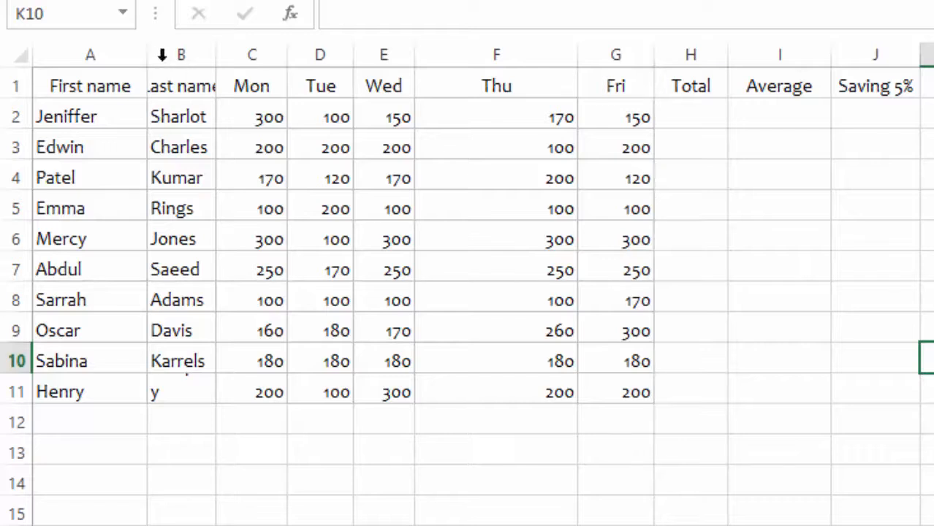
Step: Widen columns A to E, Fri, Total and Saving 5%, and narrow the oversized Thu column for more even column widths
{"action": "left_click_drag", "start_coordinate": [149, 55], "coordinate": [167, 55]}
{"action": "left_click_drag", "start_coordinate": [235, 56], "coordinate": [286, 56]}
{"action": "left_click_drag", "start_coordinate": [358, 51], "coordinate": [389, 64]}
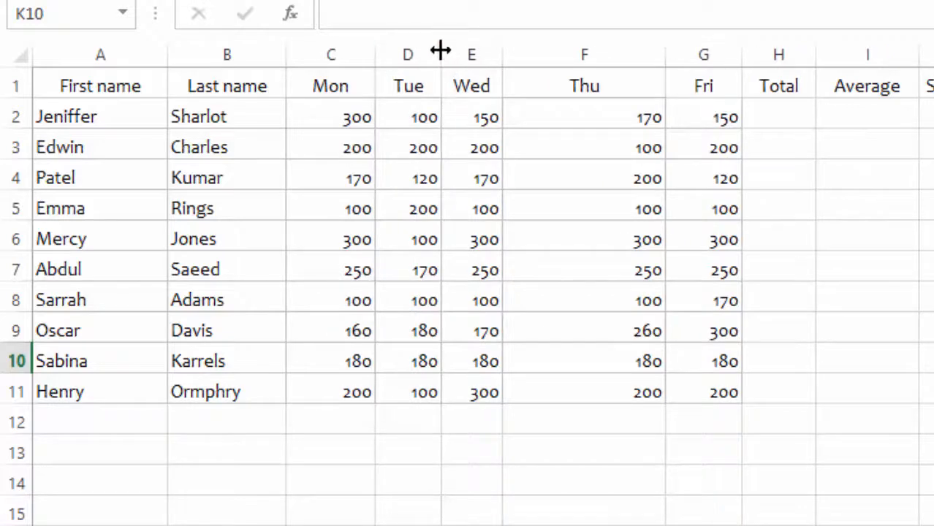
{"action": "left_click_drag", "start_coordinate": [440, 50], "coordinate": [476, 52]}
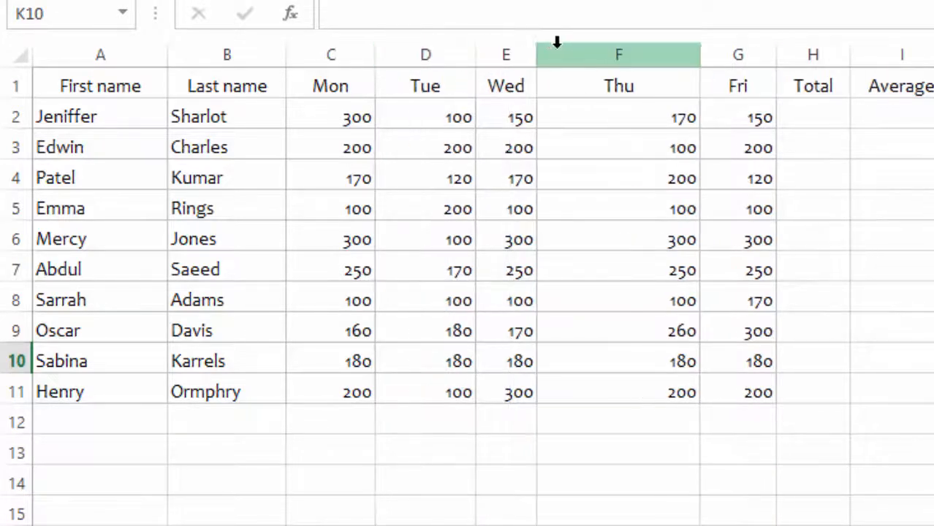
{"action": "left_click_drag", "start_coordinate": [536, 46], "coordinate": [557, 52]}
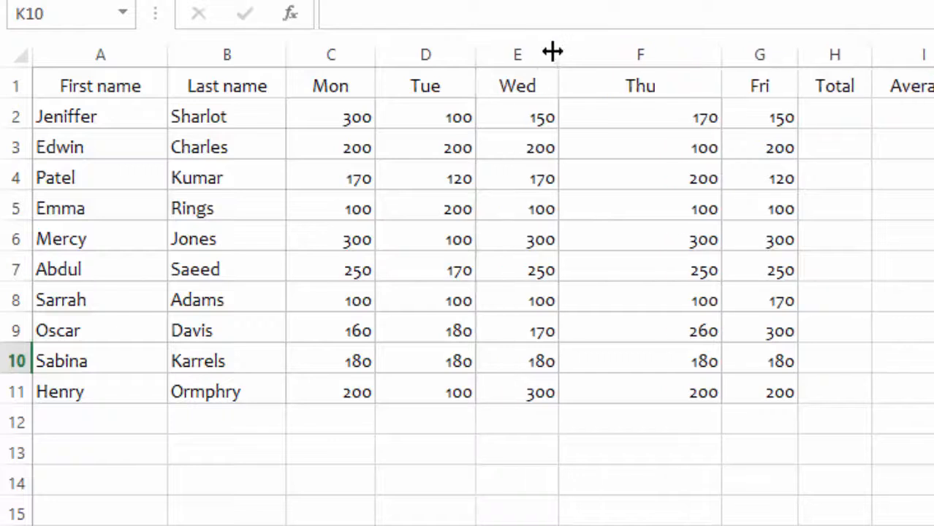
{"action": "left_click_drag", "start_coordinate": [718, 56], "coordinate": [661, 59]}
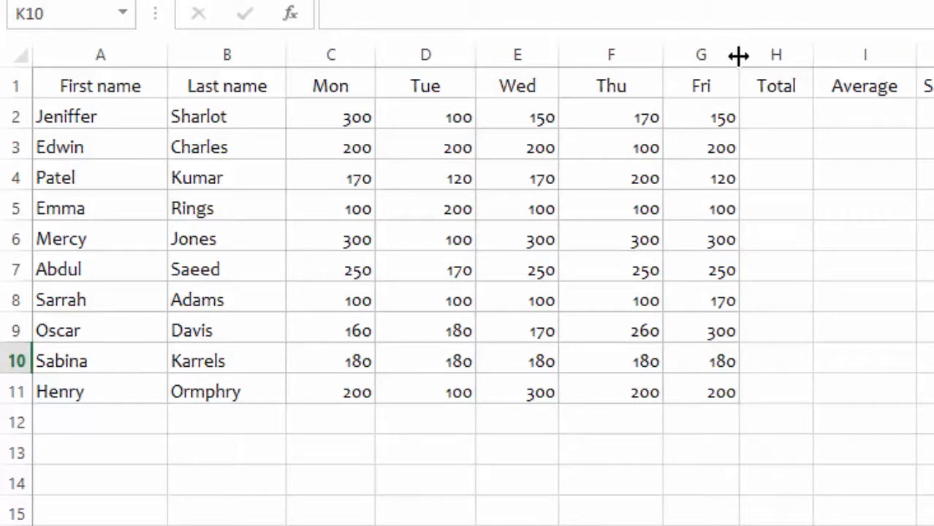
{"action": "left_click_drag", "start_coordinate": [738, 55], "coordinate": [765, 58]}
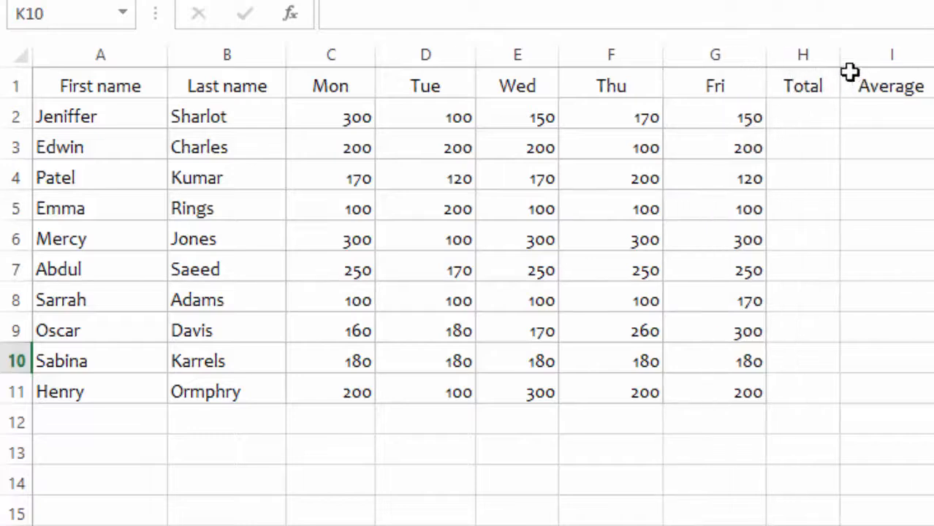
{"action": "mouse_move", "coordinate": [833, 53]}
{"action": "left_mouse_down"}
{"action": "mouse_move", "coordinate": [865, 58]}
{"action": "mouse_move", "coordinate": [837, 47]}
{"action": "left_mouse_up"}
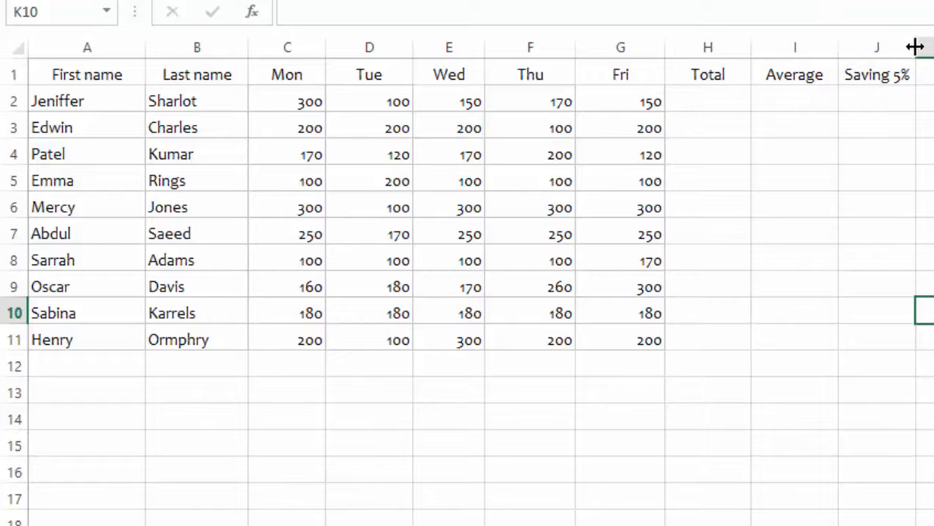
{"action": "left_click_drag", "start_coordinate": [915, 46], "coordinate": [921, 47]}
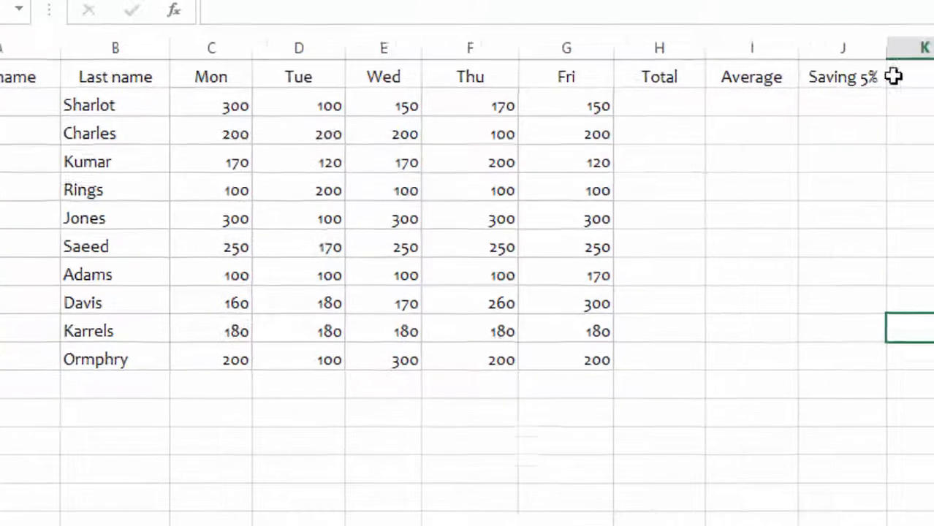
Step: Add the heading "Amount to spend" in cell K1 and widen column K to fit the text
{"action": "left_click", "coordinate": [926, 74]}
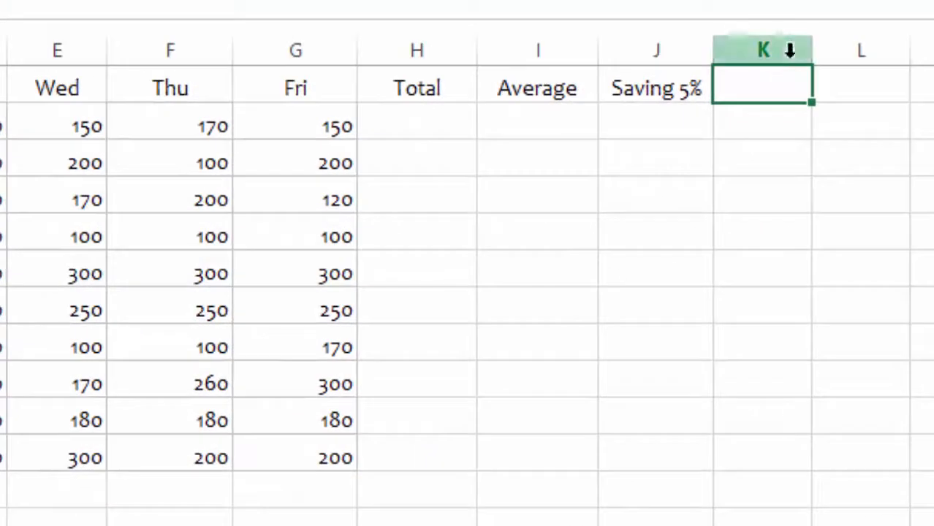
{"action": "left_click_drag", "start_coordinate": [815, 45], "coordinate": [850, 45]}
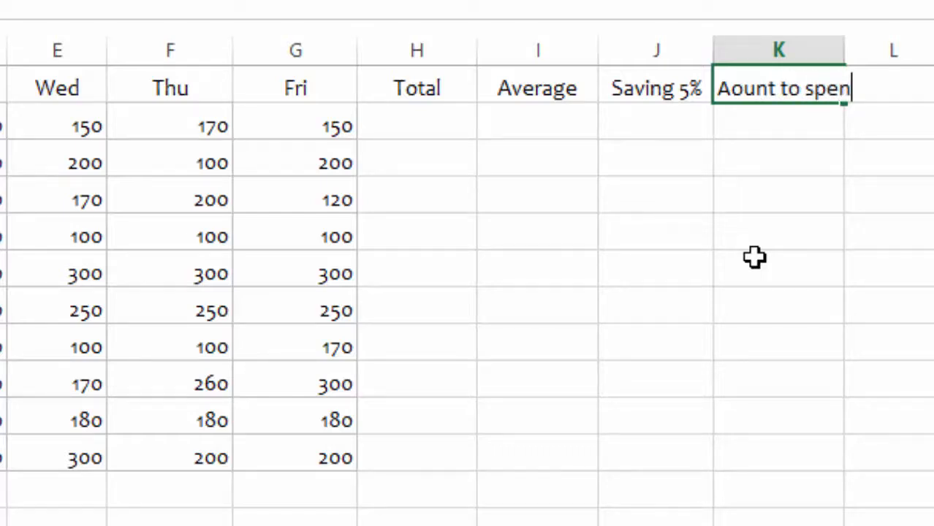
{"action": "left_click_drag", "start_coordinate": [749, 353], "coordinate": [751, 377]}
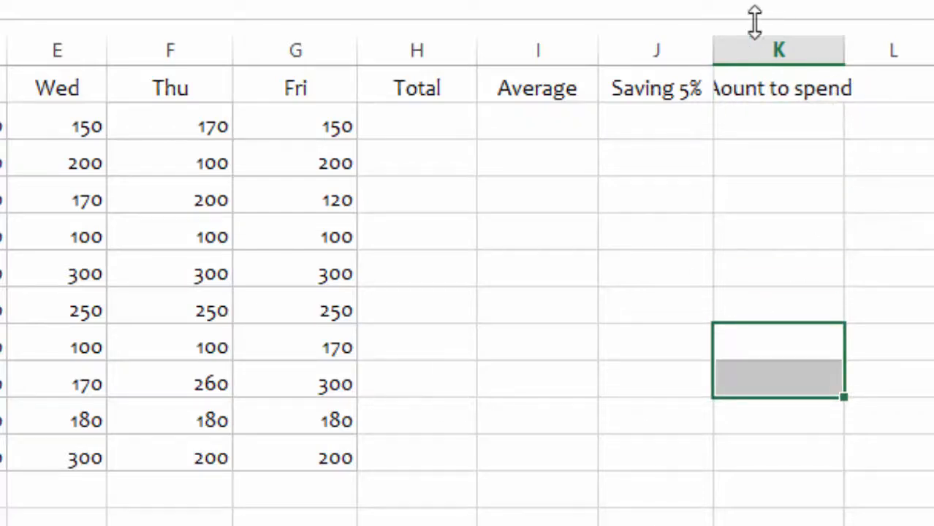
{"action": "left_click_drag", "start_coordinate": [843, 40], "coordinate": [875, 38]}
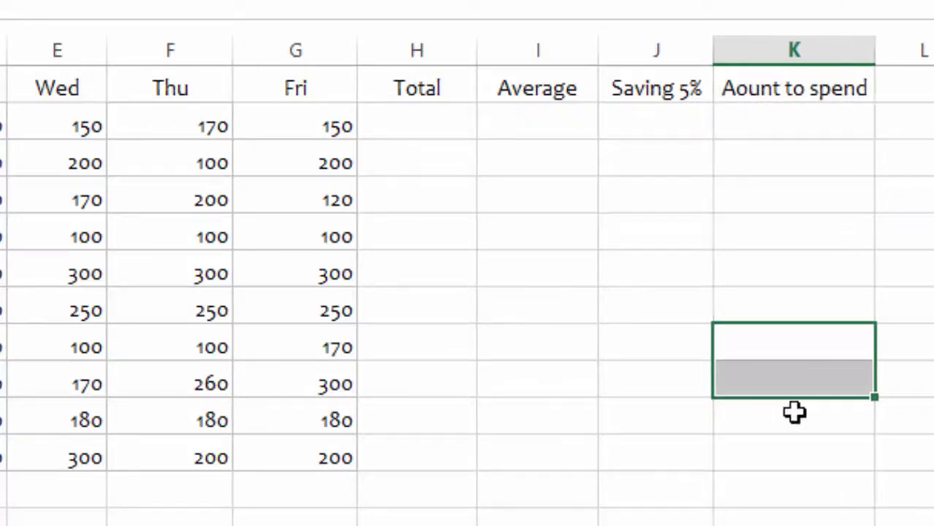
{"action": "double_click", "coordinate": [748, 86]}
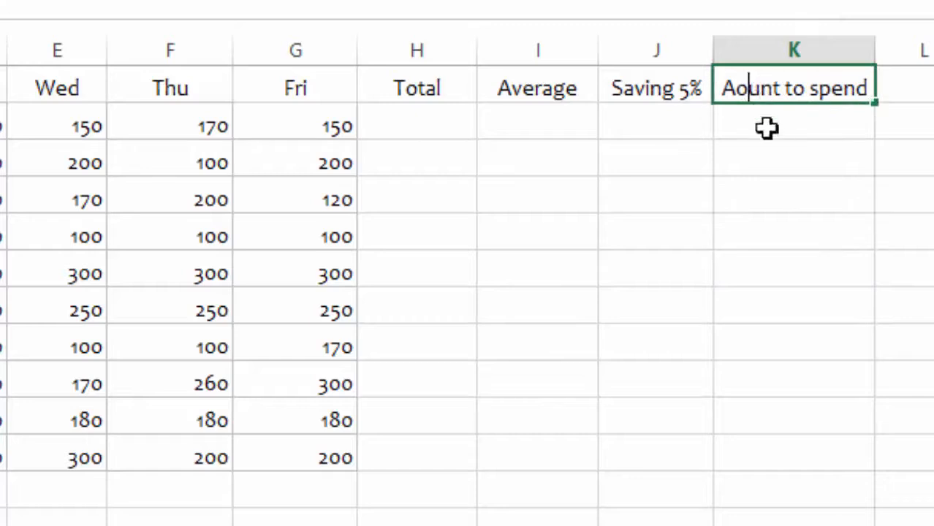
{"action": "type", "text": "m"}
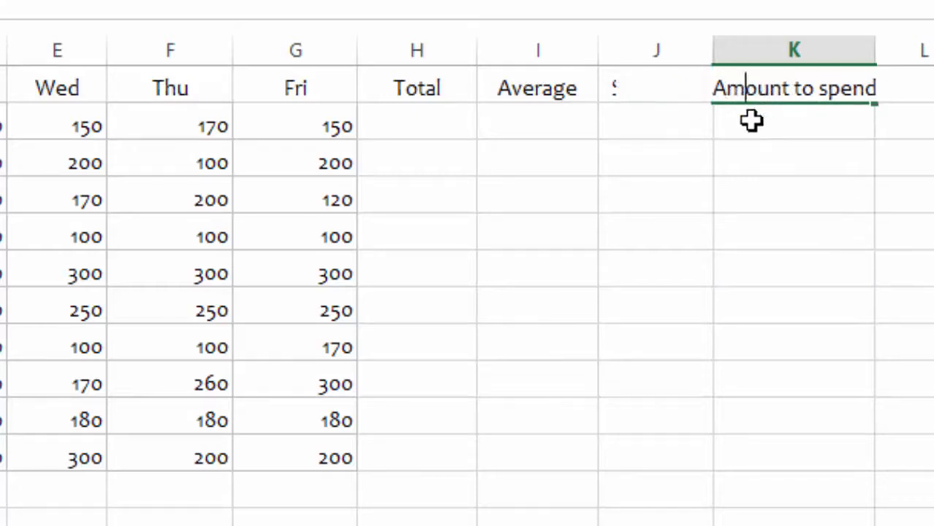
{"action": "left_click", "coordinate": [659, 281]}
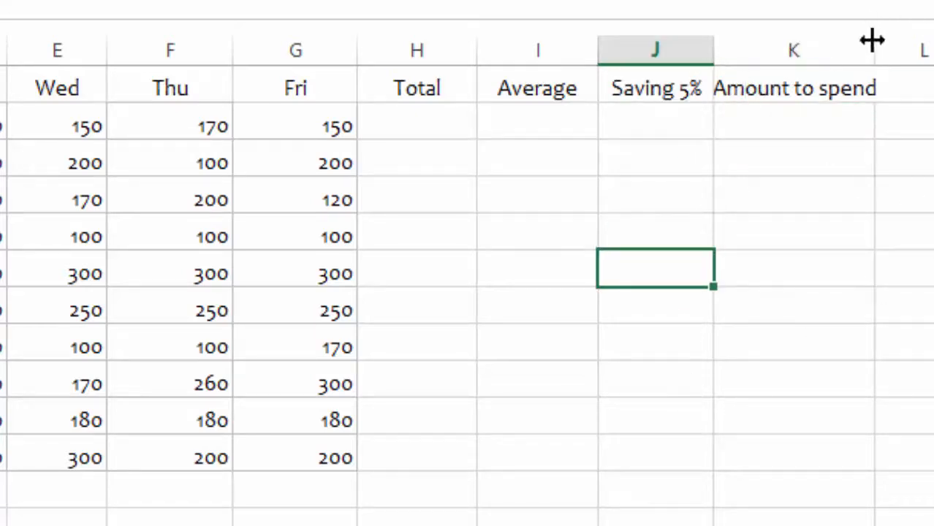
{"action": "left_click_drag", "start_coordinate": [872, 41], "coordinate": [892, 39]}
Step: Examine the name columns, the Mon to Fri amounts and the empty Total and Average columns
{"action": "left_click", "coordinate": [488, 512]}
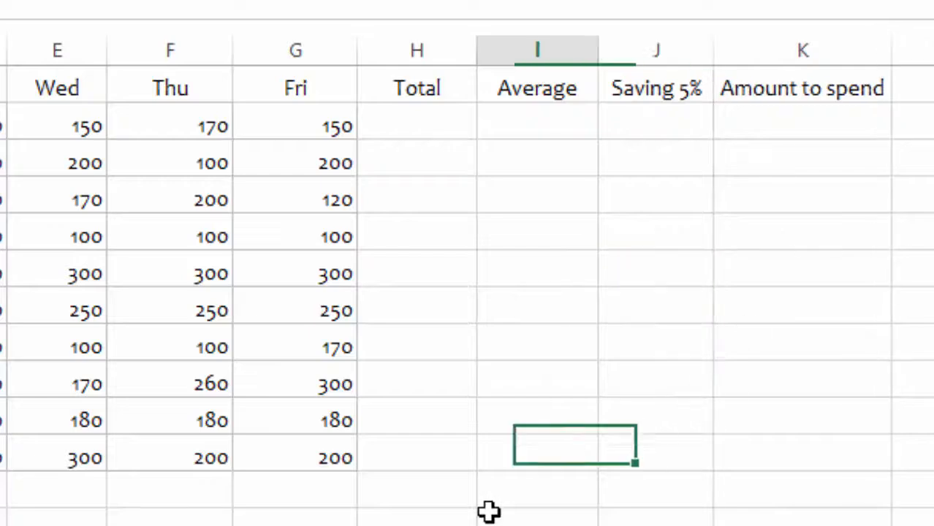
{"action": "left_click", "coordinate": [244, 517]}
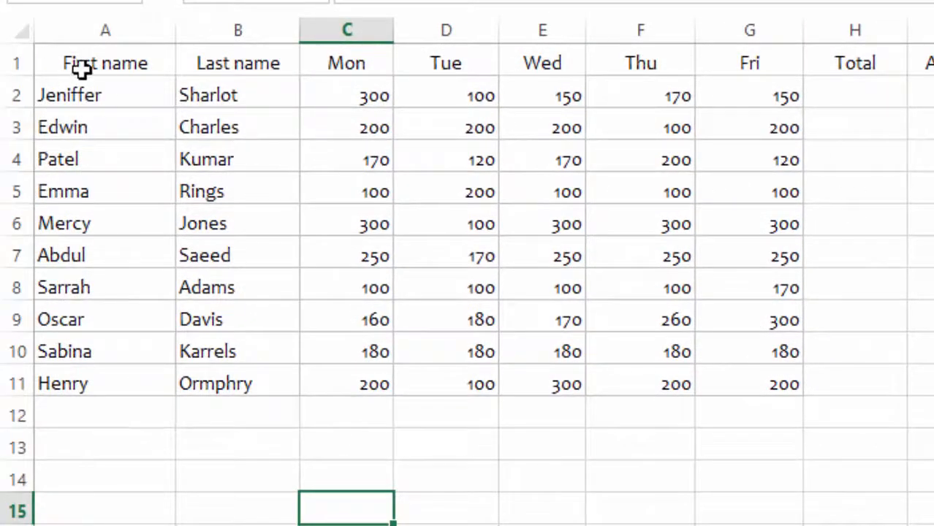
{"action": "left_click", "coordinate": [93, 91]}
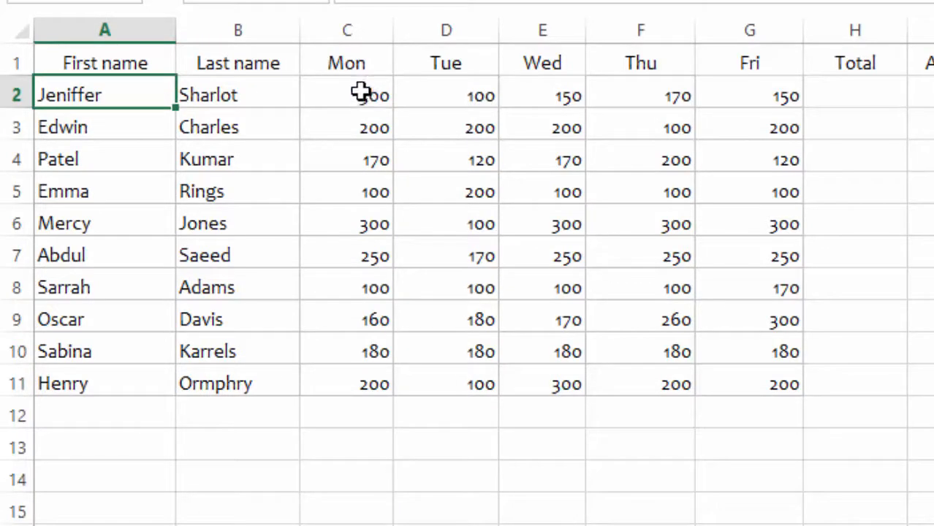
{"action": "left_click", "coordinate": [358, 67]}
{"action": "left_click", "coordinate": [440, 69]}
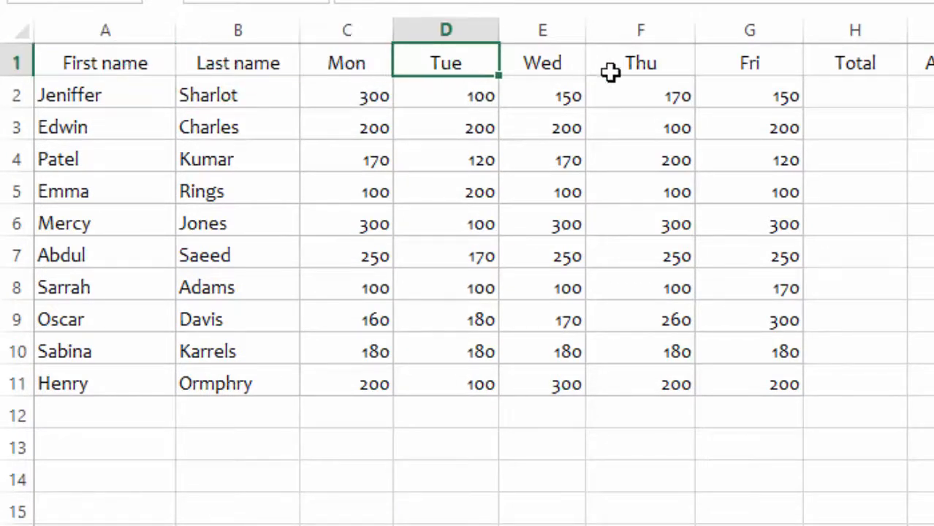
{"action": "left_click", "coordinate": [743, 64]}
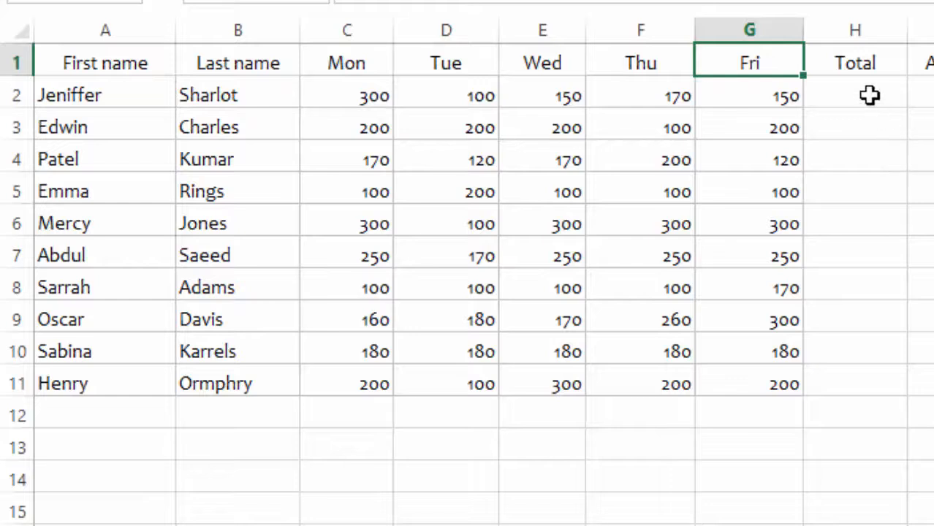
{"action": "left_click_drag", "start_coordinate": [869, 95], "coordinate": [851, 378]}
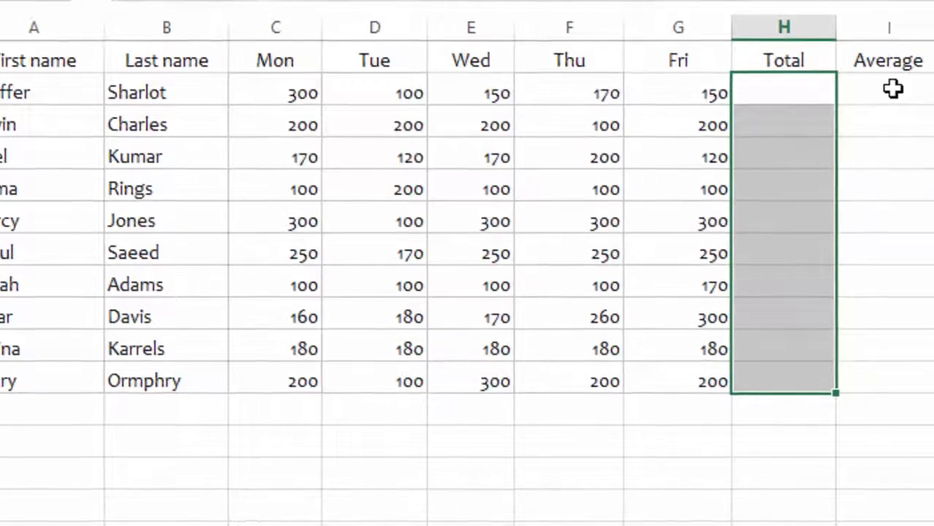
{"action": "left_click_drag", "start_coordinate": [892, 90], "coordinate": [606, 360]}
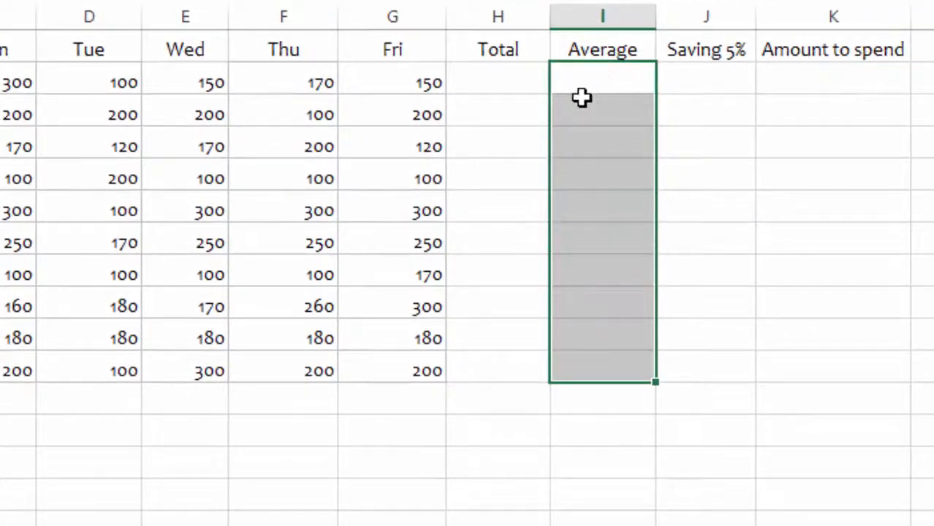
{"action": "left_click", "coordinate": [512, 88]}
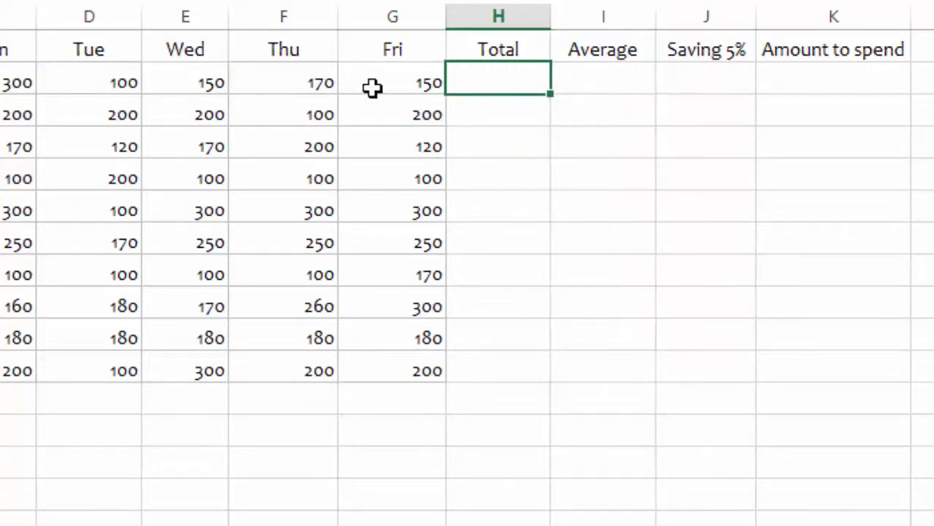
{"action": "left_click", "coordinate": [424, 84]}
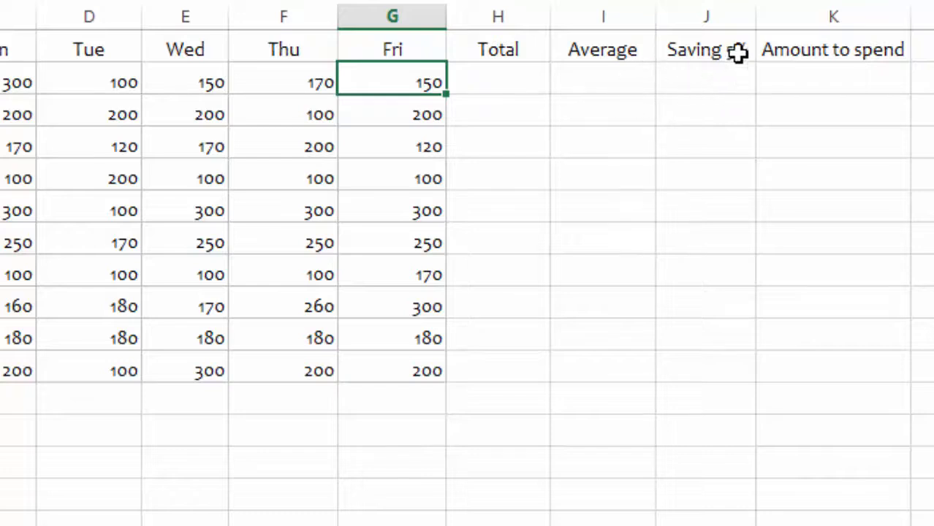
Step: Widen the Saving 5% and Amount to spend columns slightly to give their headings more room
{"action": "left_click", "coordinate": [714, 51]}
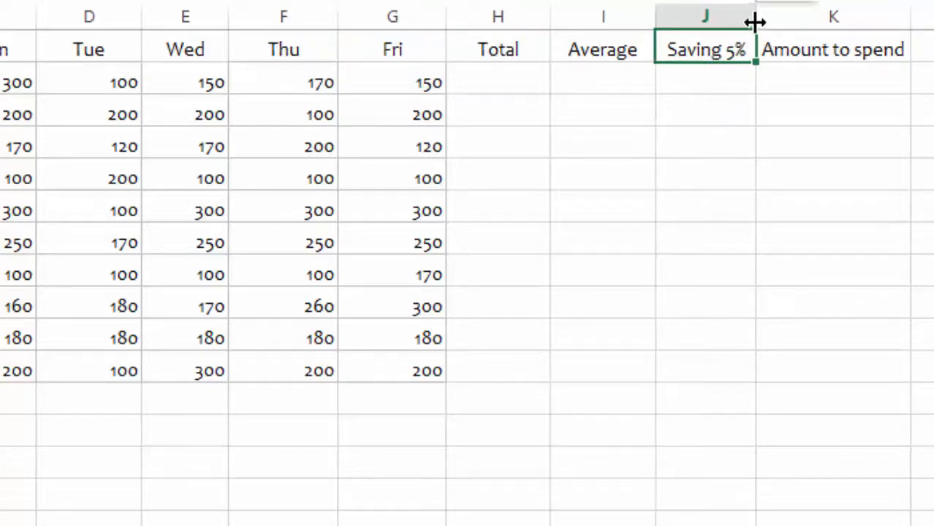
{"action": "left_click_drag", "start_coordinate": [756, 21], "coordinate": [762, 20]}
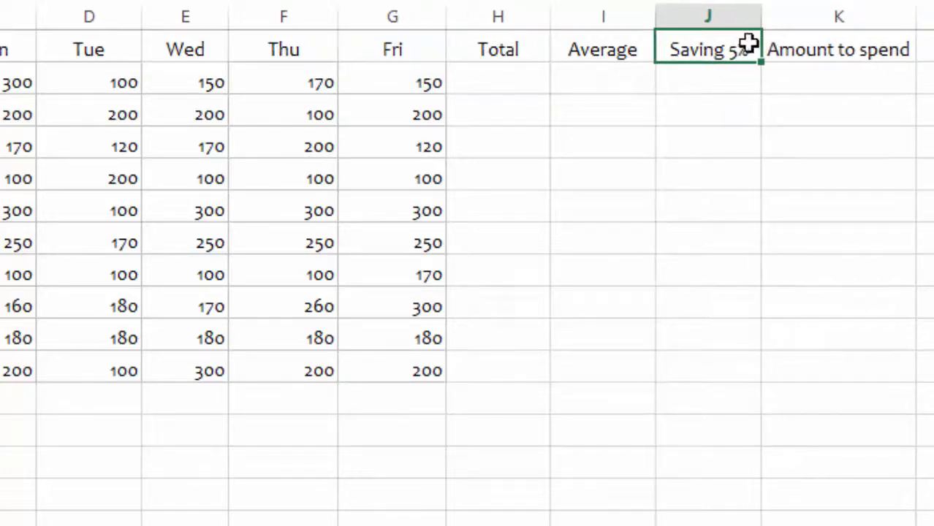
{"action": "left_click", "coordinate": [690, 78]}
{"action": "left_click", "coordinate": [718, 212]}
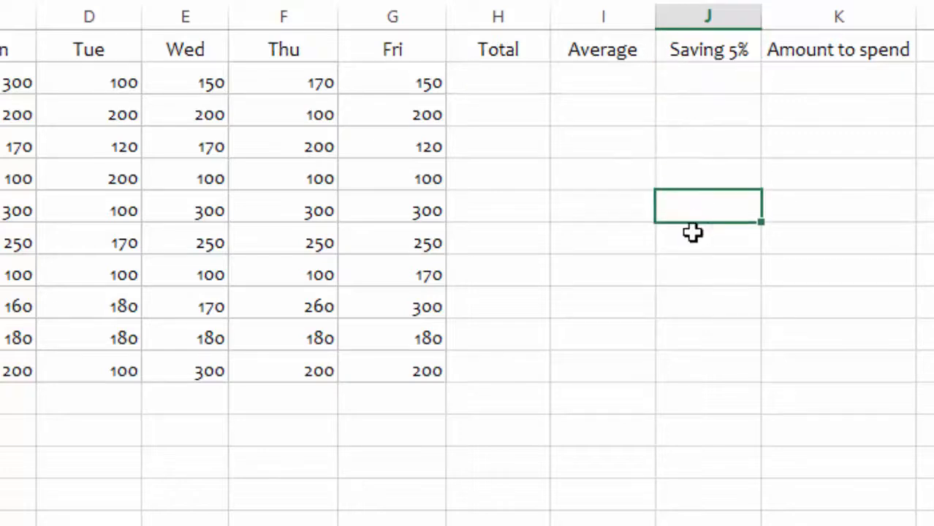
{"action": "left_click", "coordinate": [676, 362]}
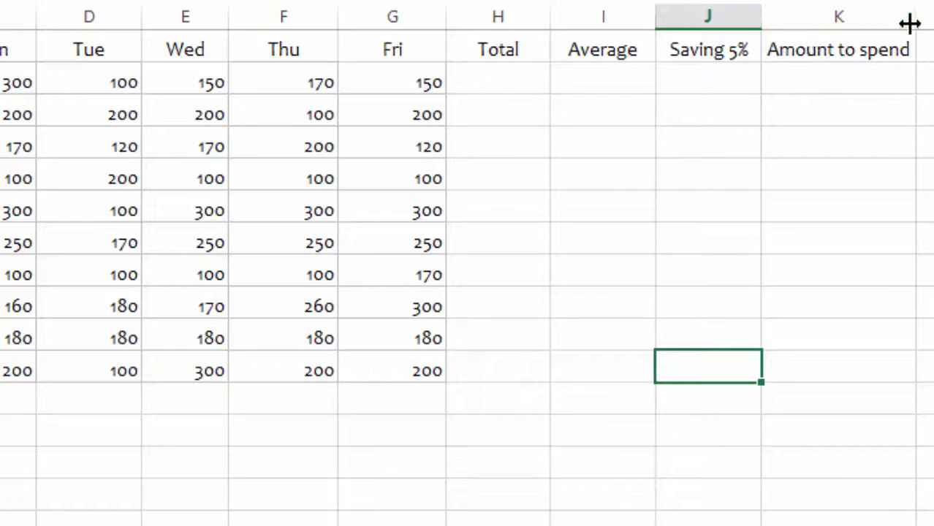
{"action": "left_click_drag", "start_coordinate": [910, 16], "coordinate": [925, 16]}
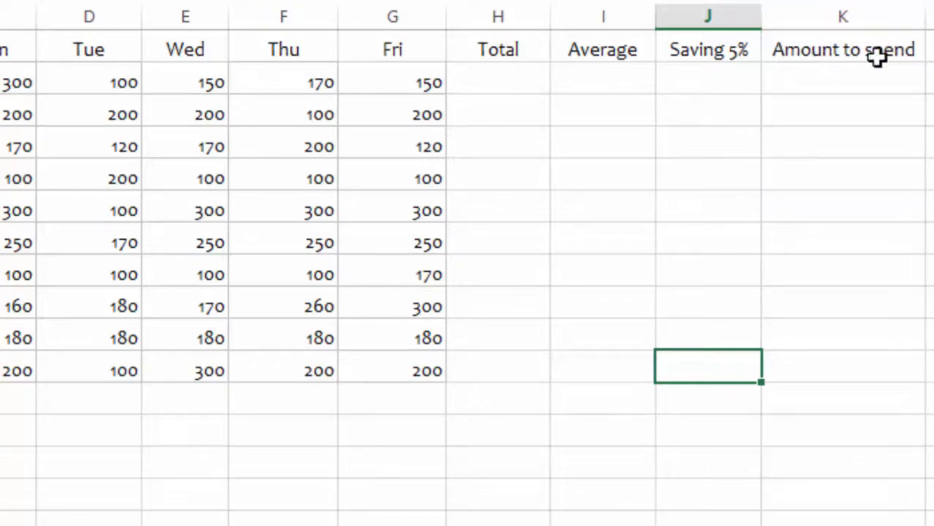
{"action": "left_click", "coordinate": [821, 75]}
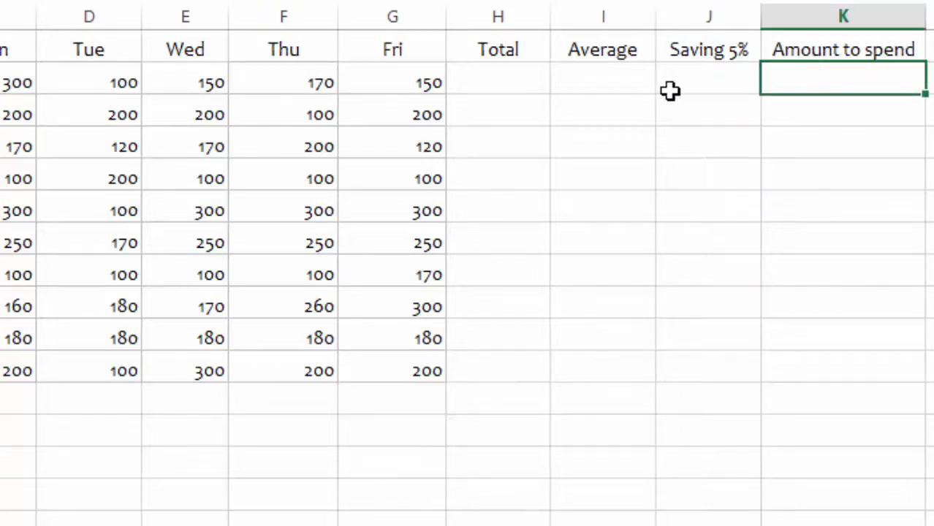
{"action": "left_click", "coordinate": [496, 81]}
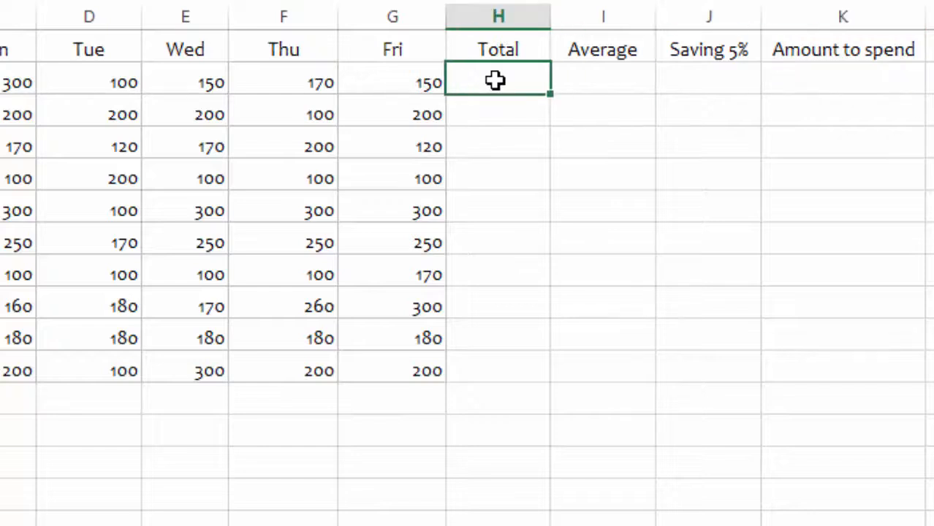
{"action": "left_click", "coordinate": [687, 76]}
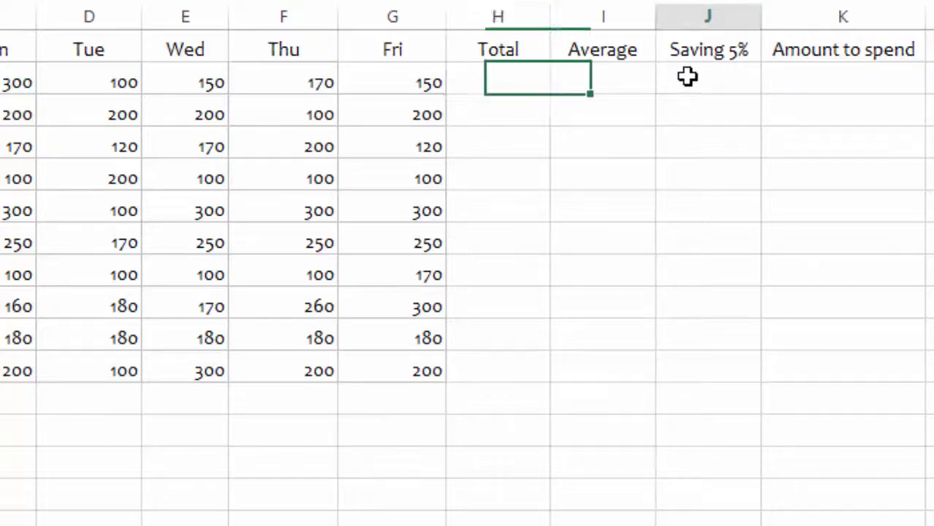
{"action": "left_click", "coordinate": [815, 77]}
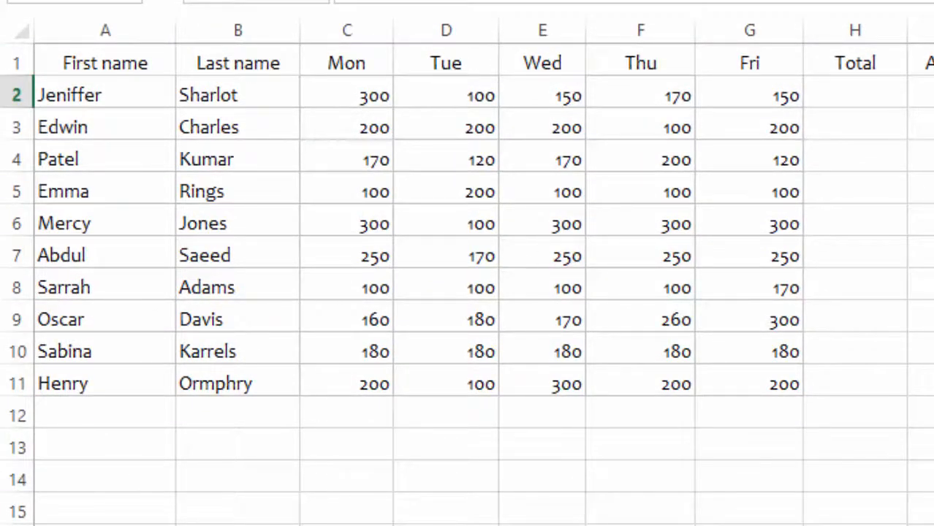
Step: Set the row height of the entire worksheet to 20
{"action": "left_click", "coordinate": [346, 480]}
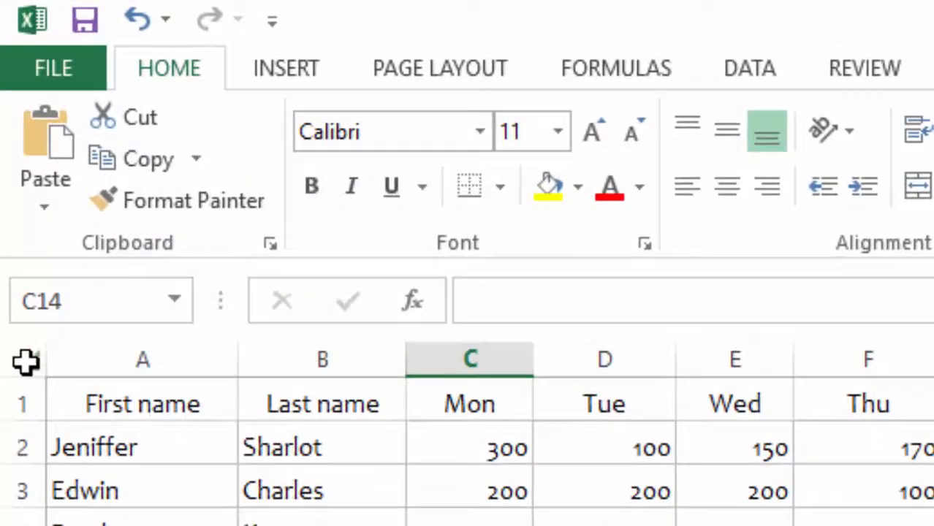
{"action": "left_click", "coordinate": [25, 361]}
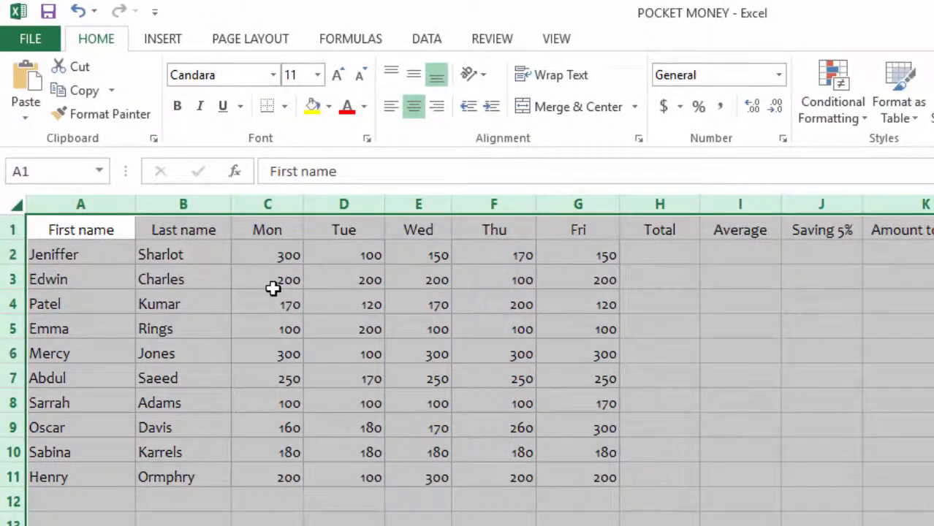
{"action": "right_click", "coordinate": [272, 289]}
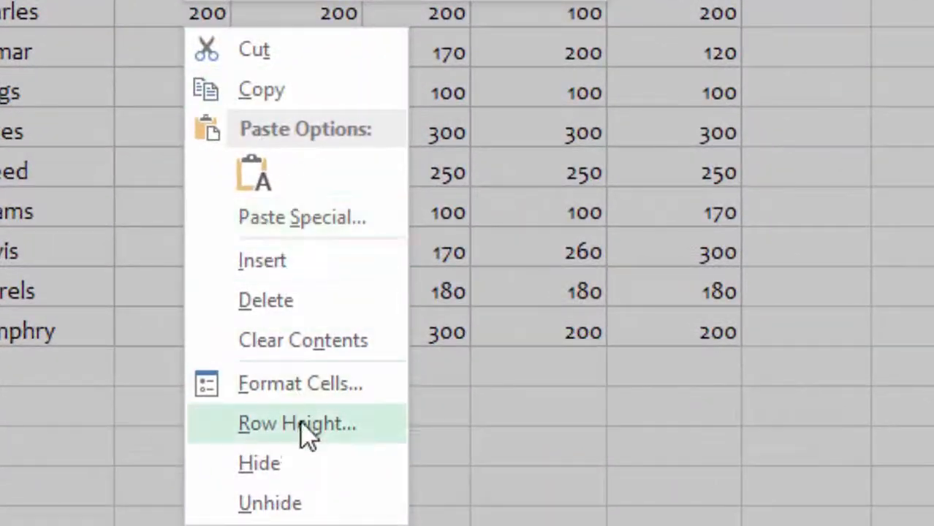
{"action": "left_click", "coordinate": [294, 424]}
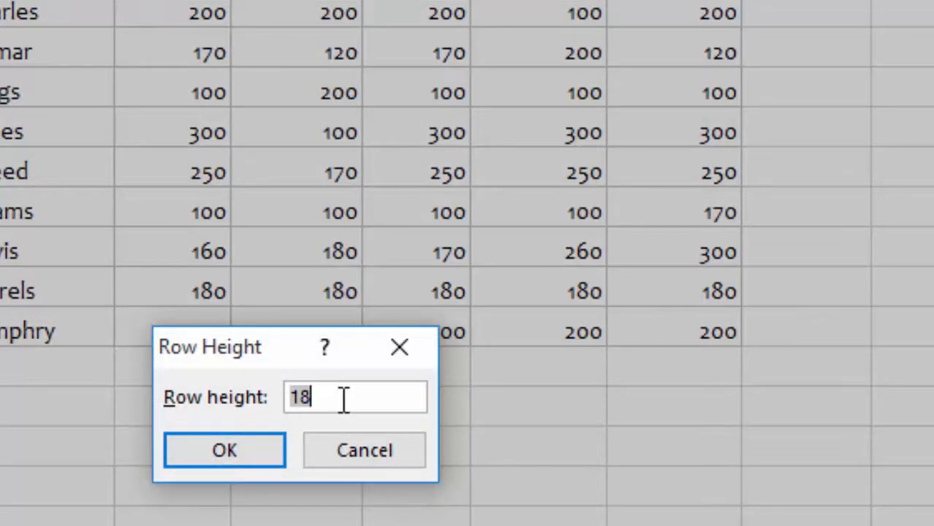
{"action": "left_click_drag", "start_coordinate": [344, 401], "coordinate": [250, 403]}
{"action": "type", "text": "20"}
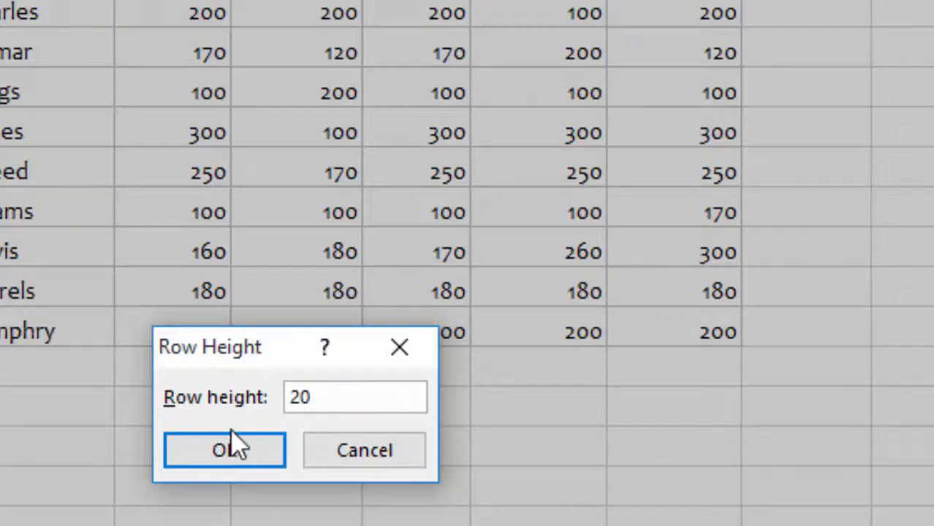
{"action": "left_click", "coordinate": [225, 454]}
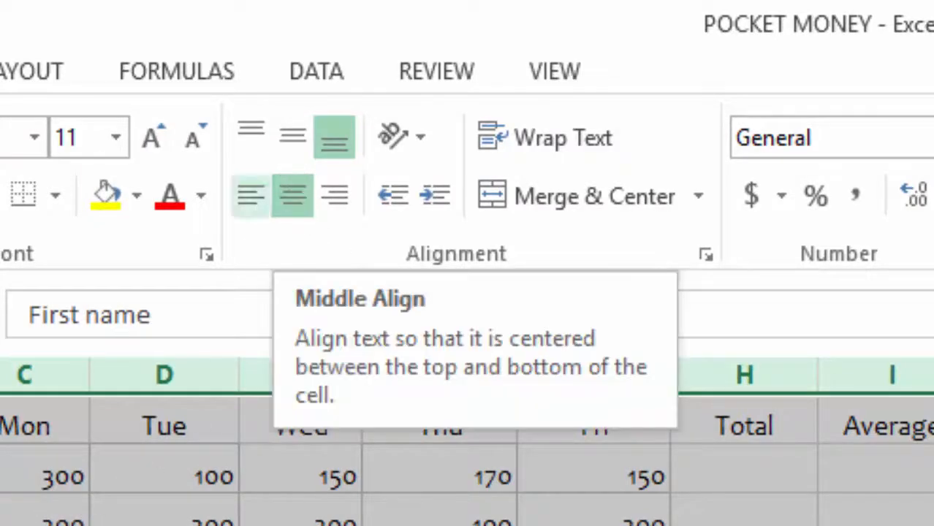
Step: Centre the contents of all worksheet cells vertically with Middle Align
{"action": "left_click", "coordinate": [293, 136]}
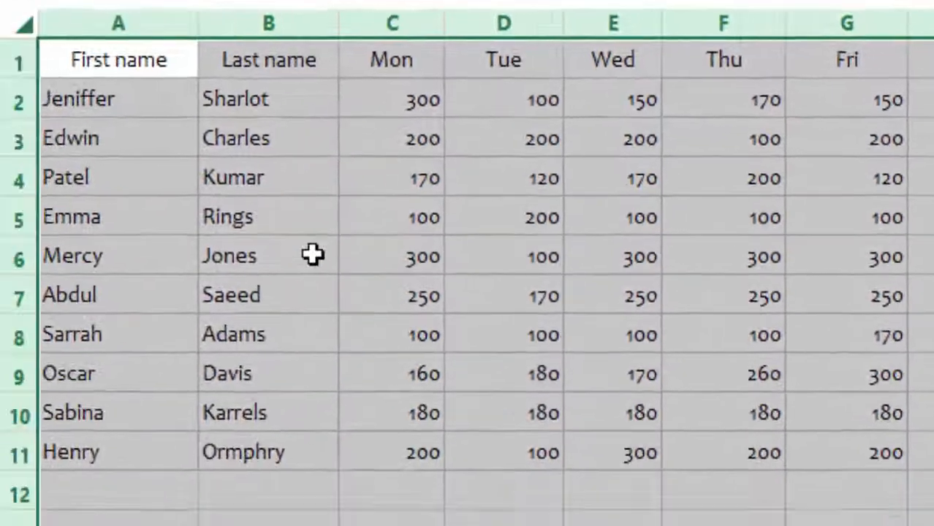
{"action": "left_click", "coordinate": [313, 255]}
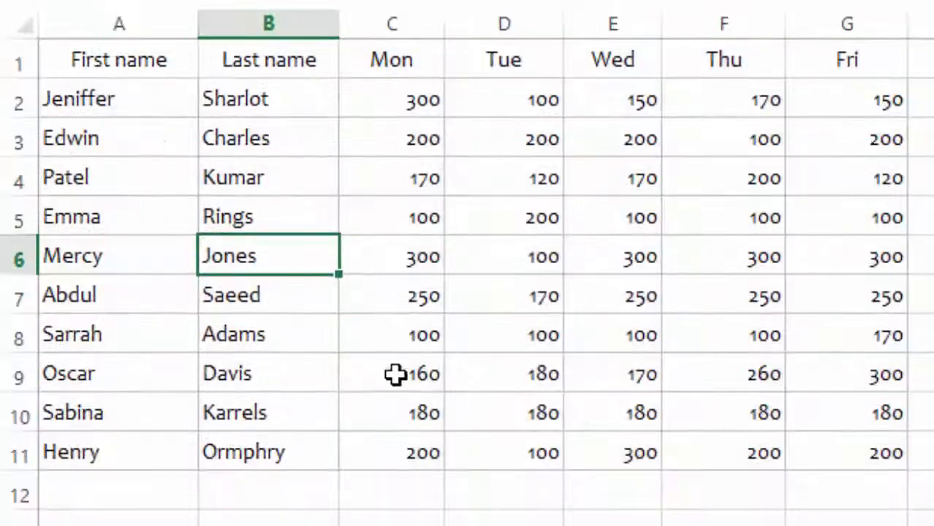
{"action": "left_click", "coordinate": [265, 421]}
Step: Apply All Borders to the whole table, from First name in A1 to the last Amount to spend cell in K11
{"action": "left_click_drag", "start_coordinate": [79, 65], "coordinate": [715, 83]}
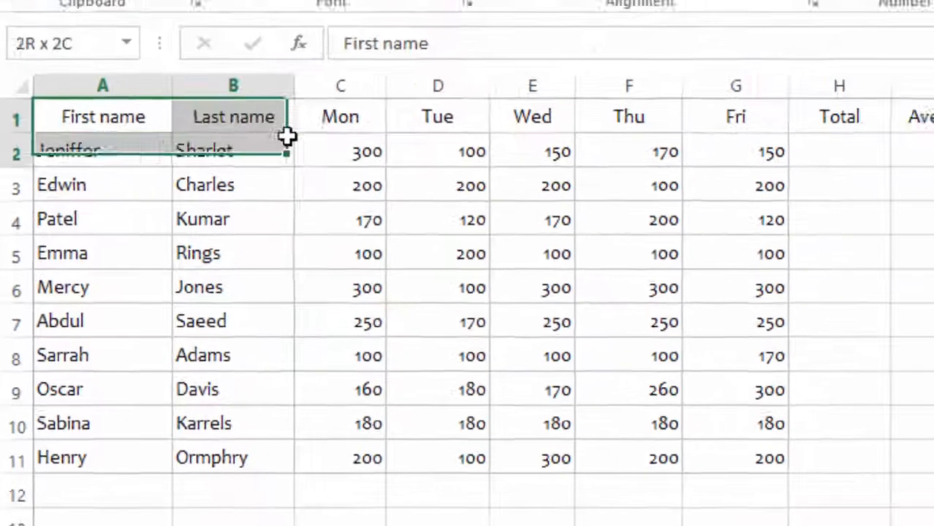
{"action": "left_click_drag", "start_coordinate": [495, 212], "coordinate": [890, 424]}
{"action": "left_click_drag", "start_coordinate": [828, 428], "coordinate": [825, 465]}
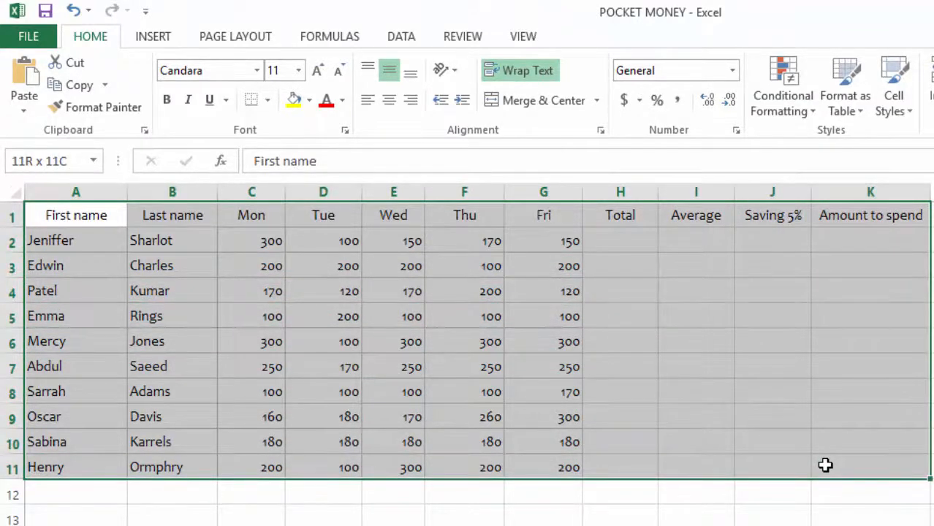
{"action": "left_click_drag", "start_coordinate": [825, 465], "coordinate": [825, 465]}
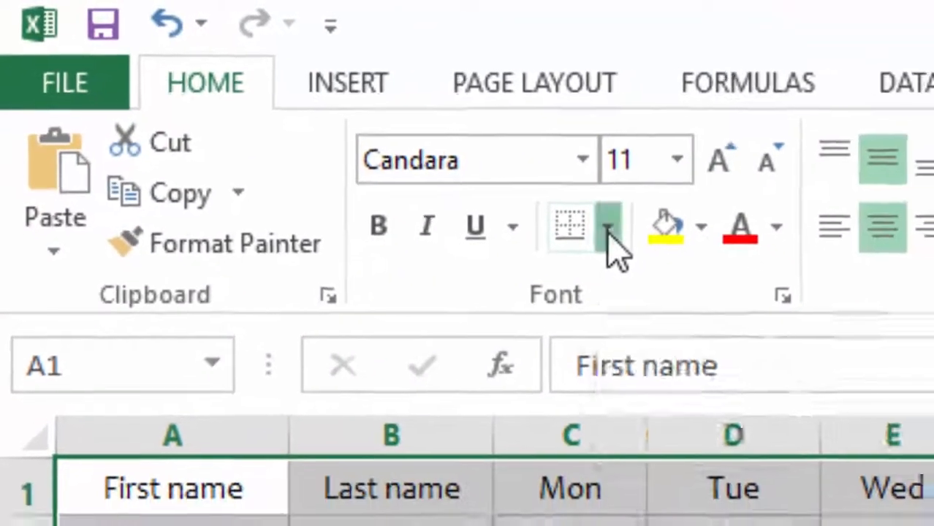
{"action": "left_click", "coordinate": [670, 256]}
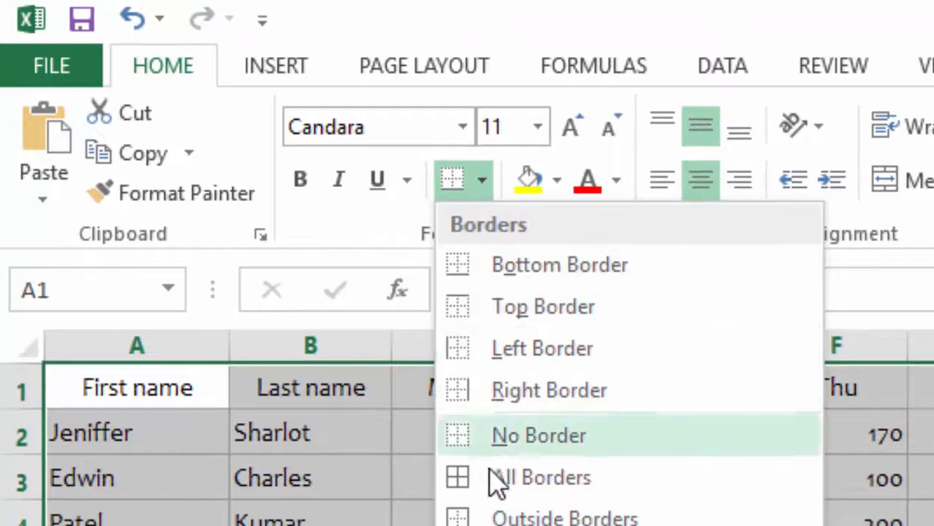
{"action": "left_click", "coordinate": [556, 484]}
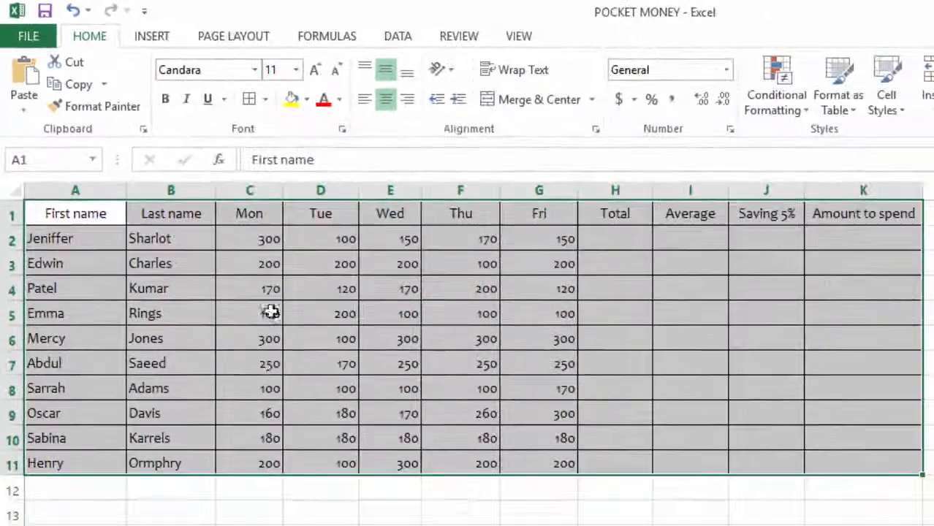
{"action": "left_click", "coordinate": [253, 518]}
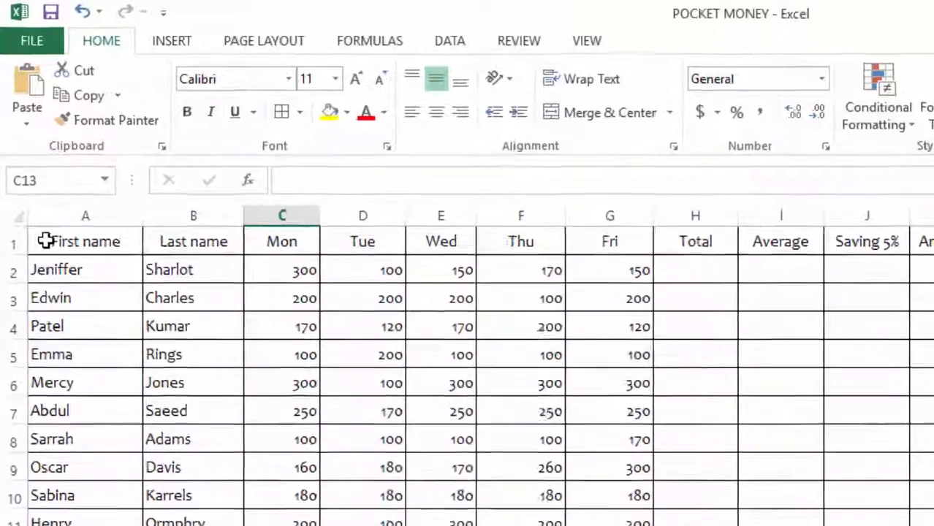
Step: Make the headings in A1:K1 bold and colour their text red
{"action": "left_click_drag", "start_coordinate": [41, 213], "coordinate": [863, 226]}
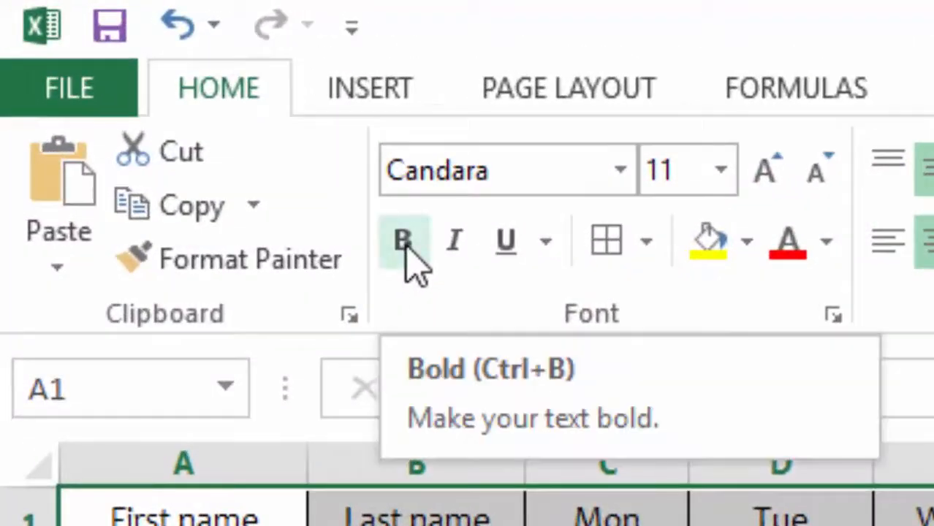
{"action": "left_click", "coordinate": [406, 244]}
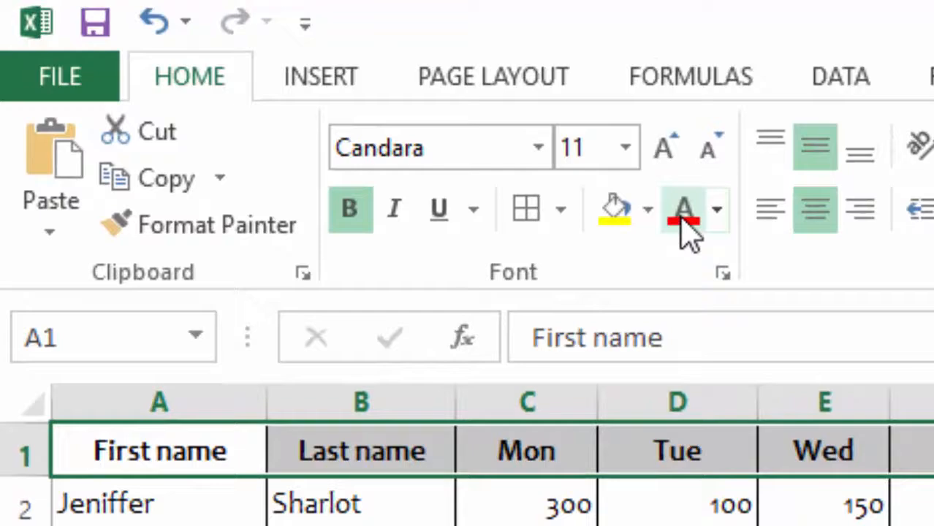
{"action": "left_click", "coordinate": [683, 212]}
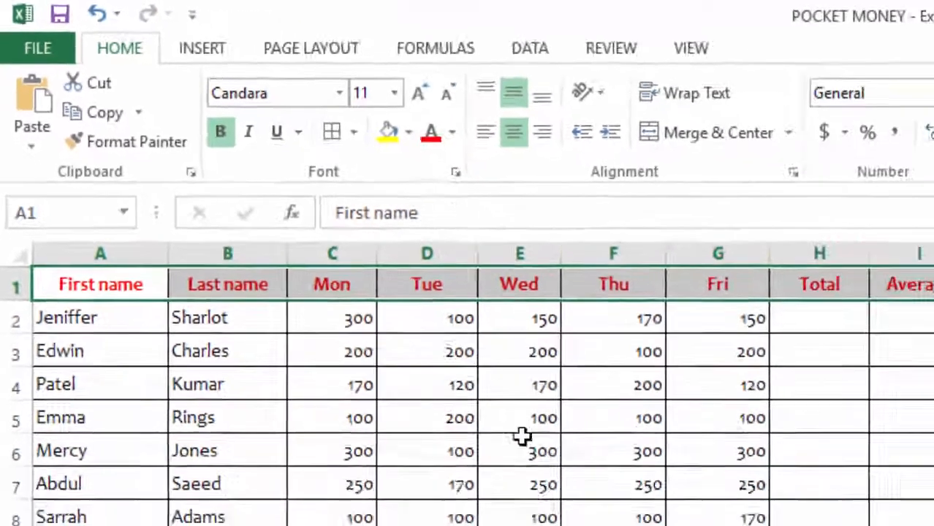
{"action": "left_click", "coordinate": [522, 437]}
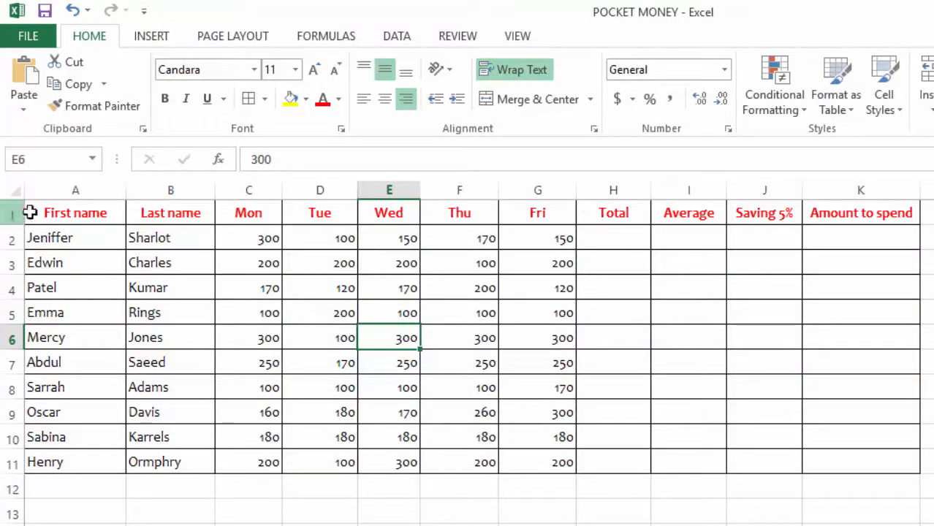
Step: Fill the heading cells A1:K1 with the light gold theme colour
{"action": "left_click", "coordinate": [50, 214]}
{"action": "left_click_drag", "start_coordinate": [50, 214], "coordinate": [838, 212]}
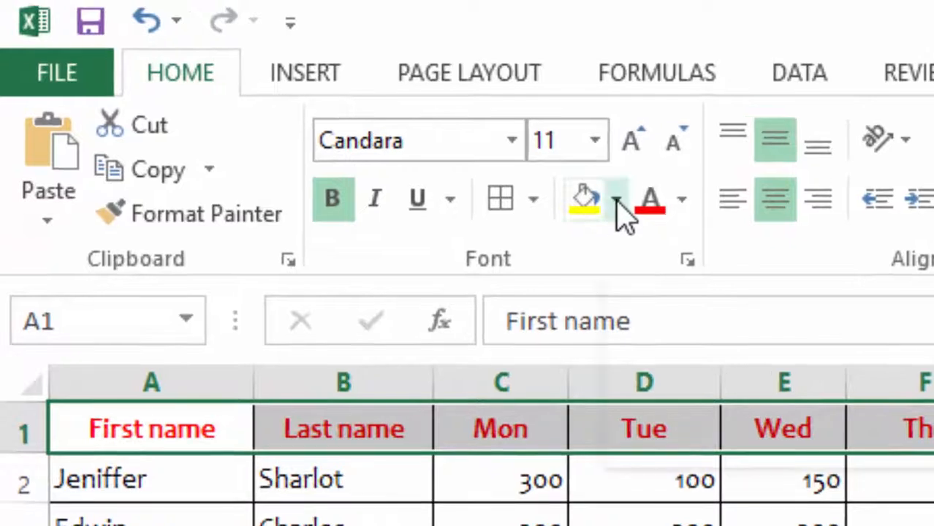
{"action": "left_click", "coordinate": [616, 203]}
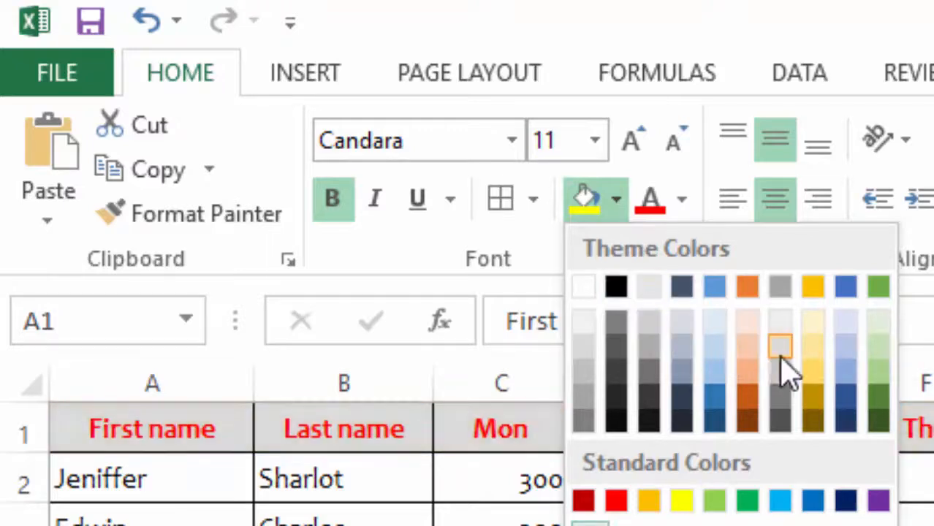
{"action": "left_click", "coordinate": [827, 375]}
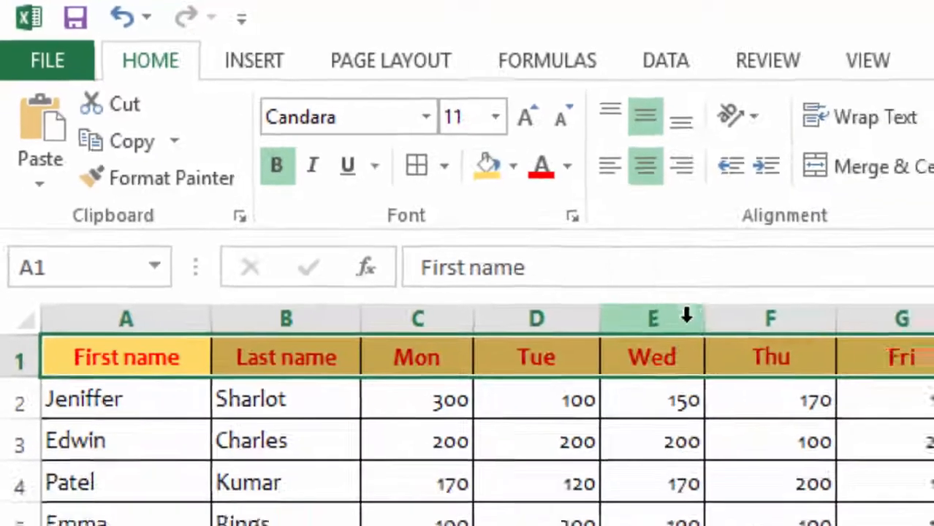
{"action": "left_click", "coordinate": [471, 393]}
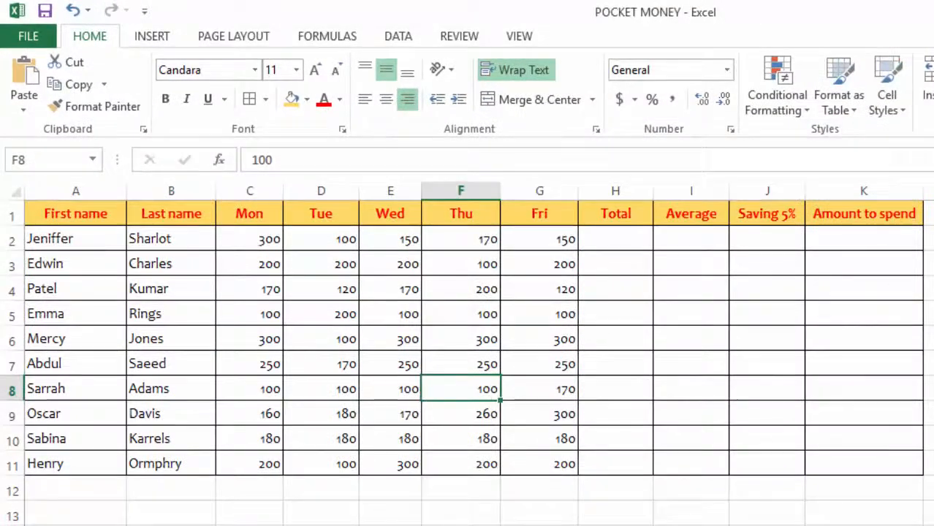
{"action": "left_click", "coordinate": [929, 263]}
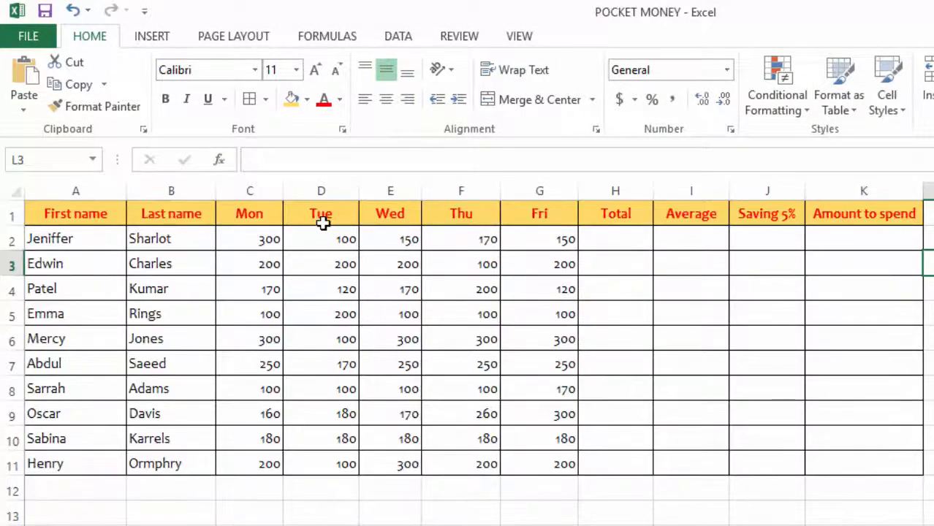
Step: Insert a blank row above the heading row
{"action": "left_click_drag", "start_coordinate": [250, 212], "coordinate": [563, 218]}
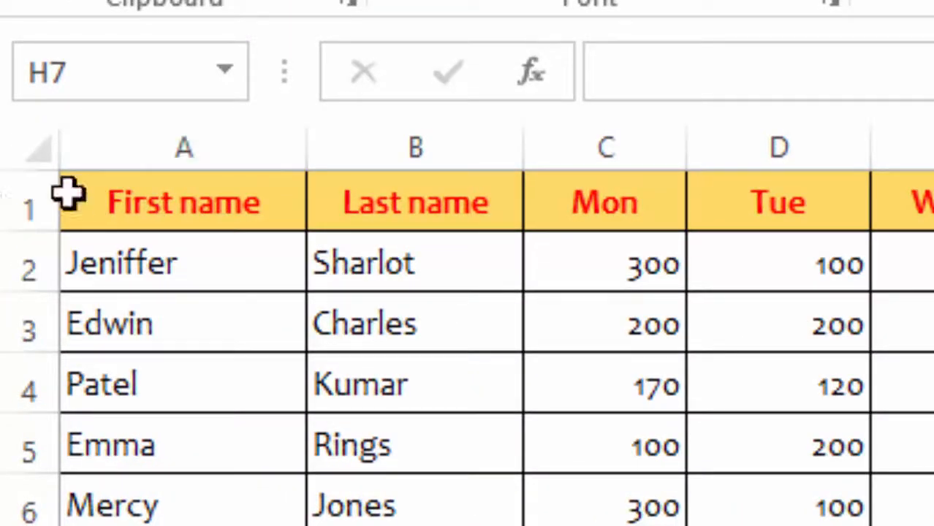
{"action": "left_click", "coordinate": [29, 208]}
{"action": "right_click", "coordinate": [33, 205]}
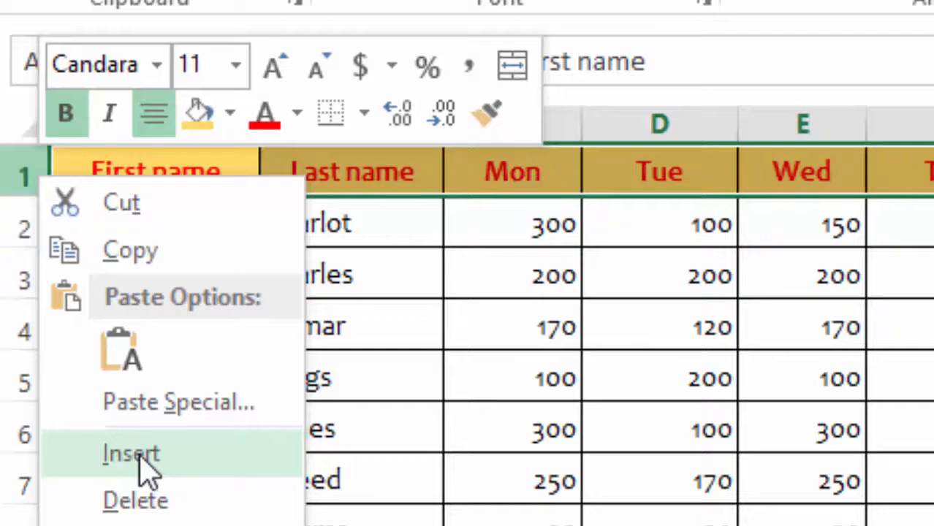
{"action": "left_click", "coordinate": [140, 459]}
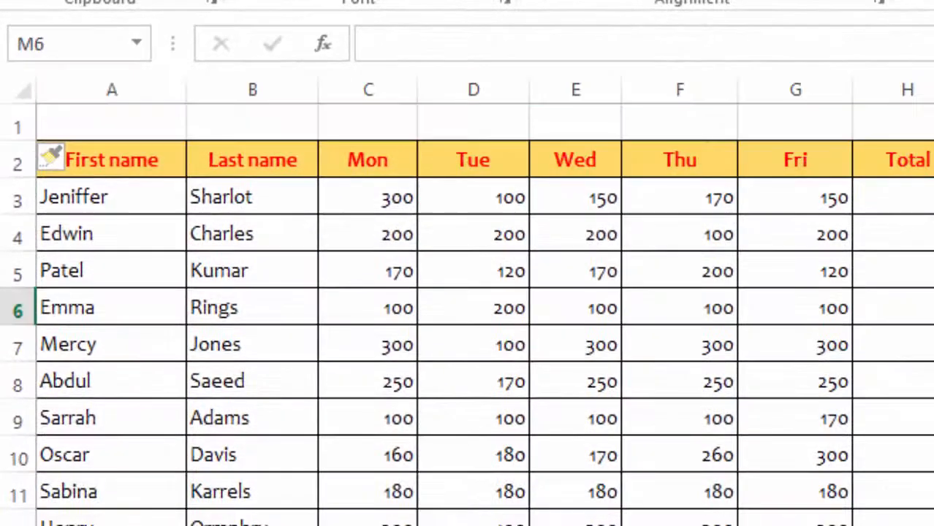
{"action": "left_click", "coordinate": [9, 126]}
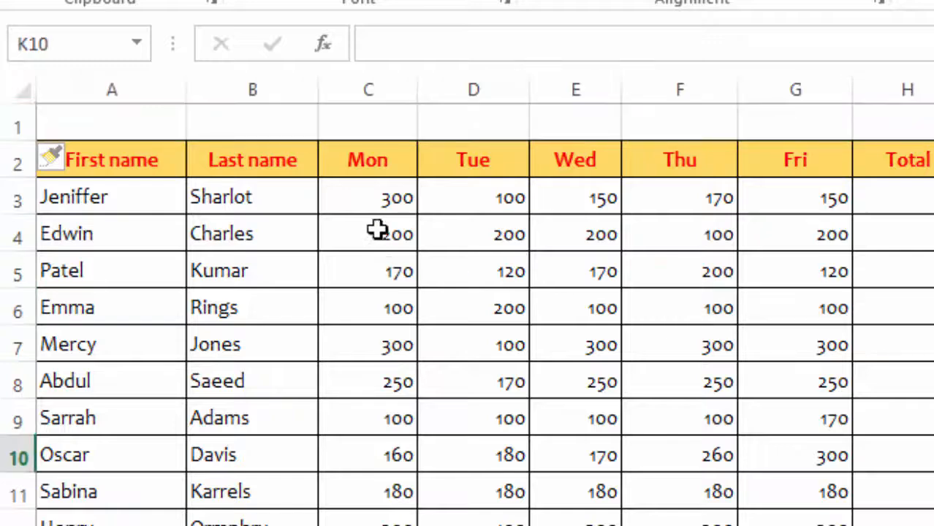
Step: Merge and center the blank cells C1:G1 above the Mon to Fri headings
{"action": "left_click", "coordinate": [410, 126]}
{"action": "left_click_drag", "start_coordinate": [411, 126], "coordinate": [812, 128]}
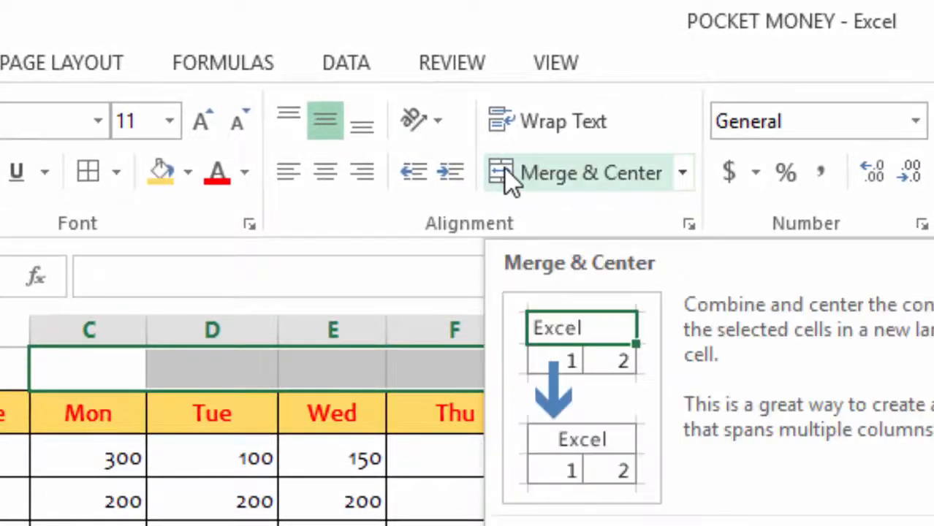
{"action": "left_click", "coordinate": [503, 167]}
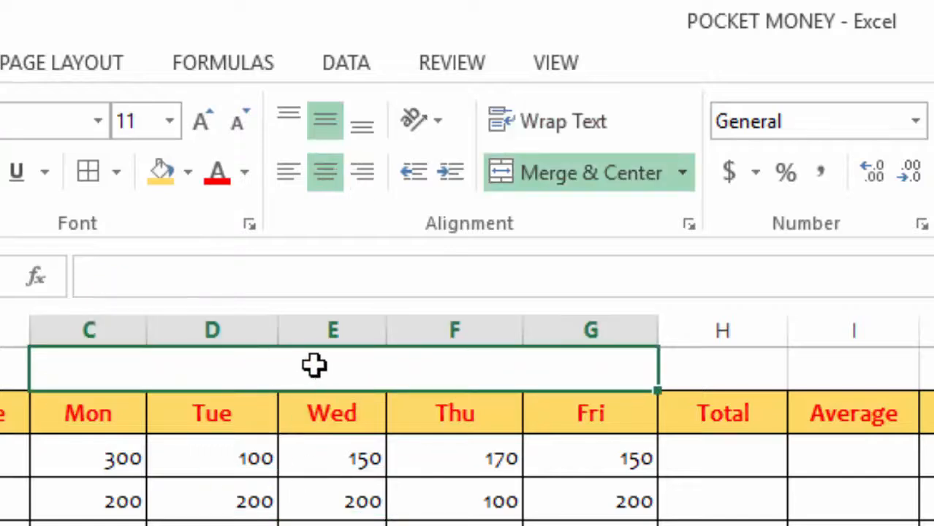
Step: Enter the heading "Days of the week" in the merged cell above the Mon to Fri columns and select that cell
{"action": "double_click", "coordinate": [314, 369]}
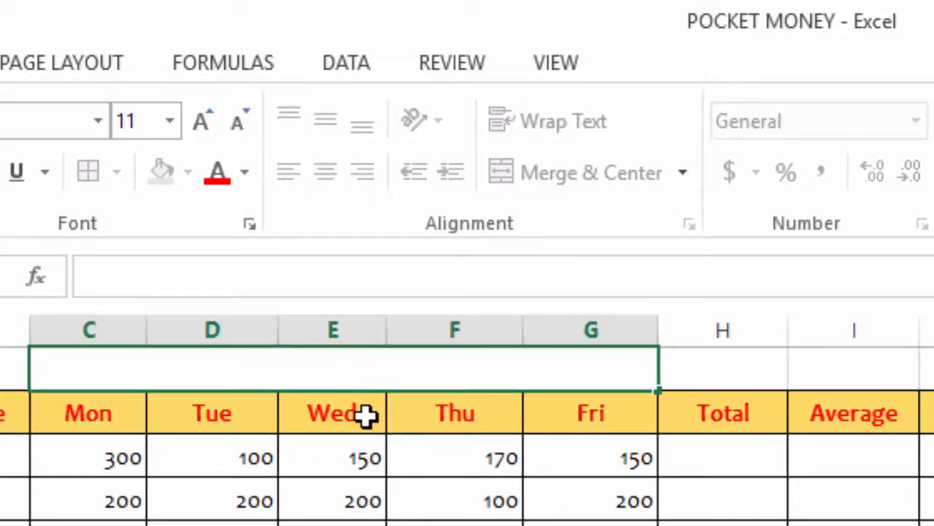
{"action": "type", "text": "Days"}
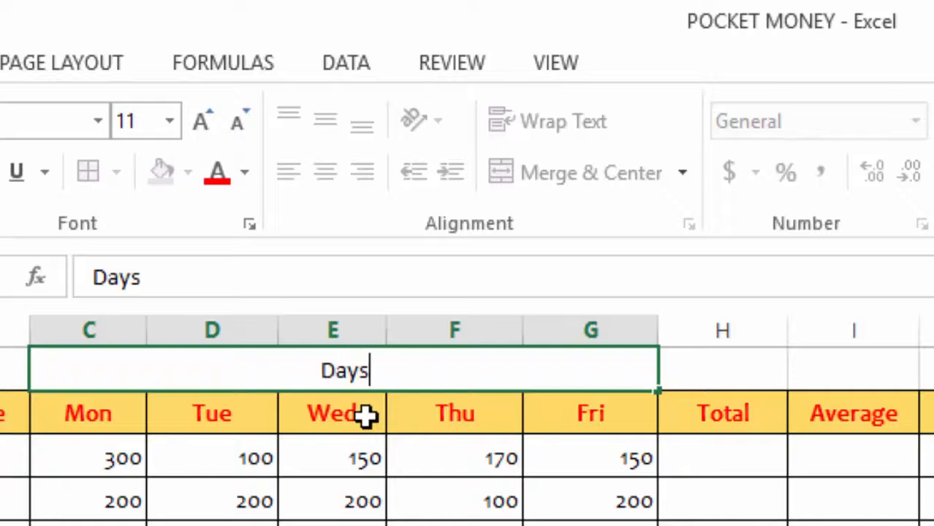
{"action": "type", "text": " of t"}
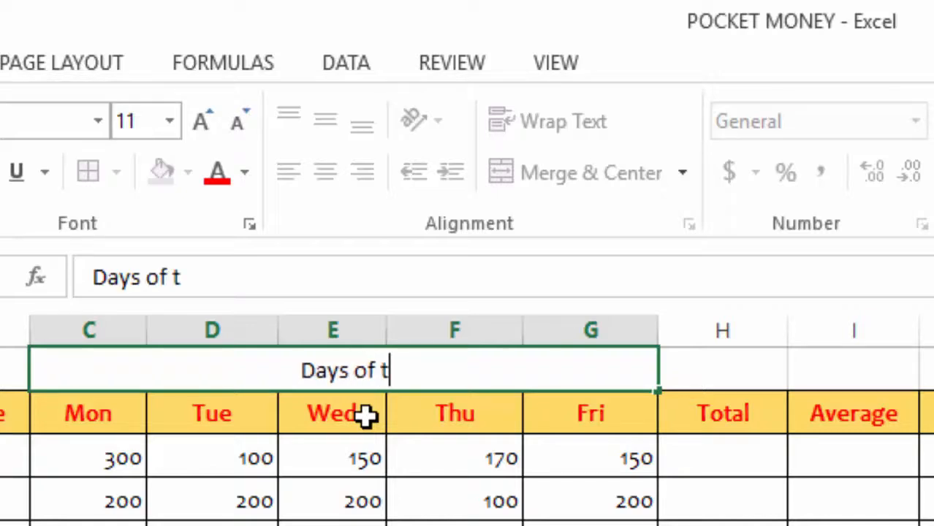
{"action": "type", "text": "he wee"}
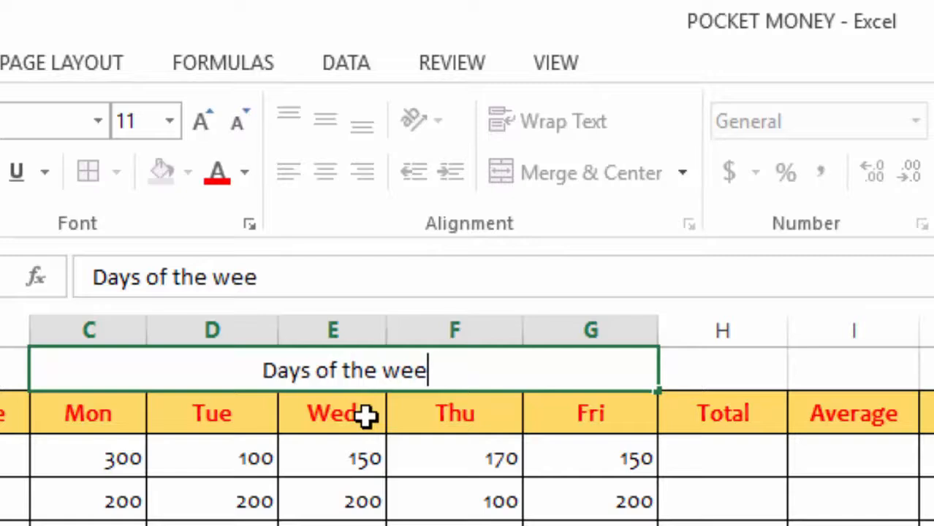
{"action": "type", "text": "k"}
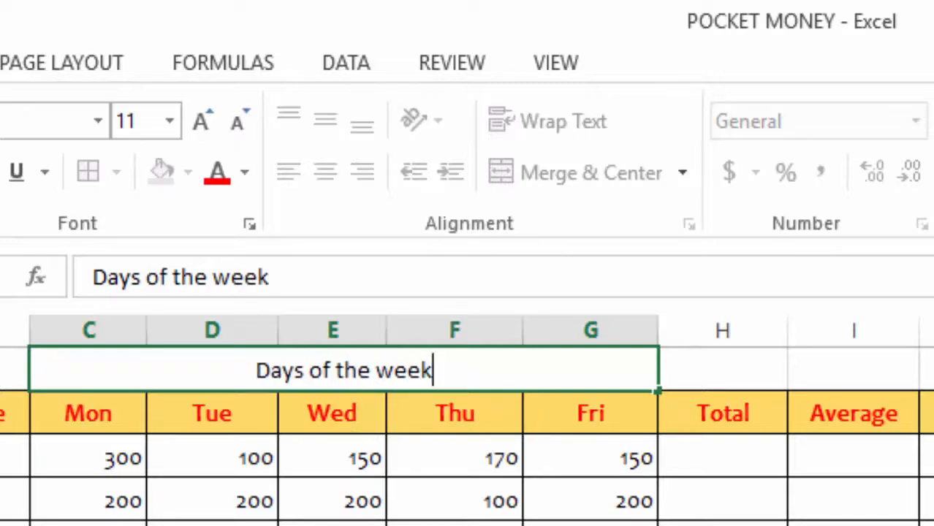
{"action": "key", "text": "Return"}
{"action": "left_click", "coordinate": [254, 367]}
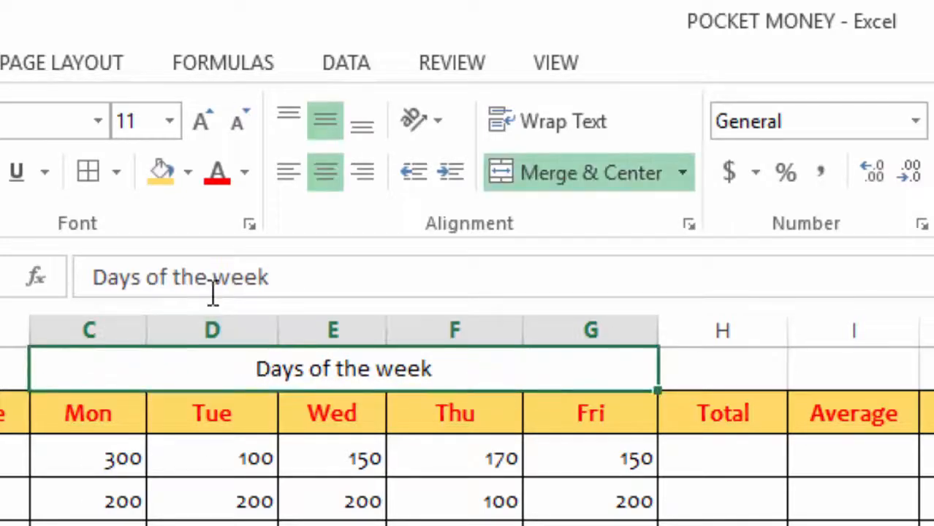
Step: Fill the merged "Days of the week" cell with standard yellow and make its text bold
{"action": "left_click", "coordinate": [189, 174]}
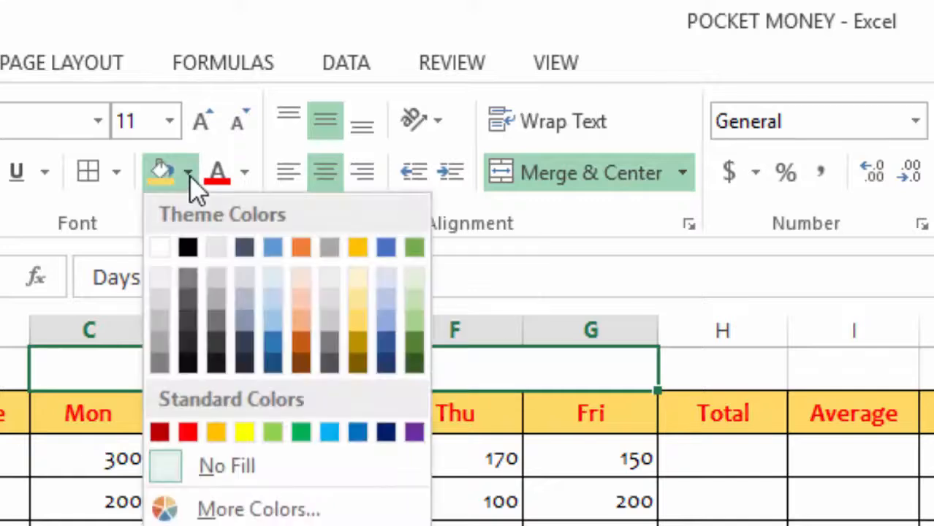
{"action": "left_click", "coordinate": [245, 432]}
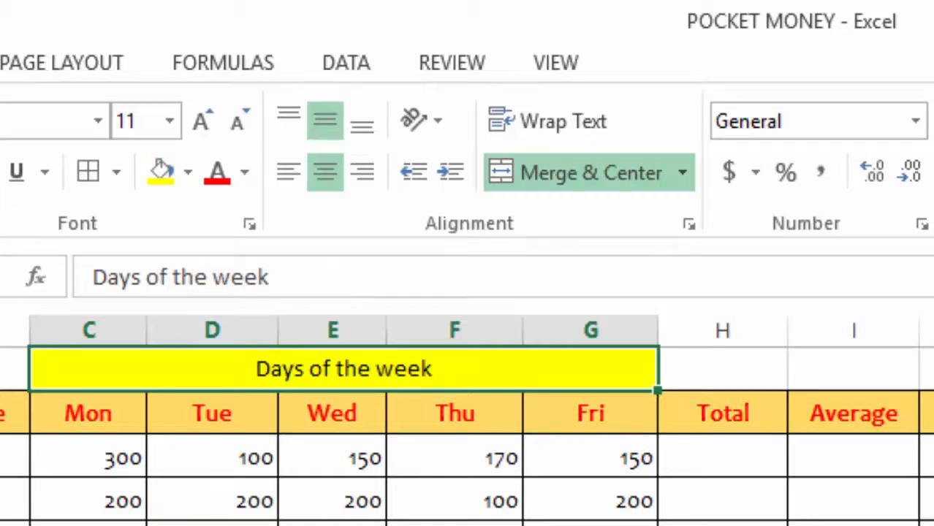
{"action": "key", "text": "ctrl+b"}
{"action": "left_click", "coordinate": [3, 369]}
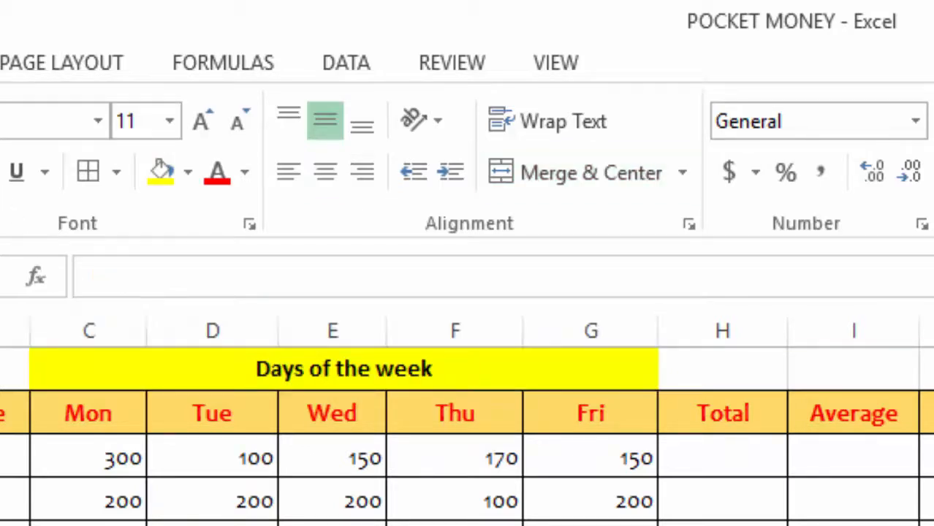
Step: Add borders to the merged "Days of the week" cell C1:G1
{"action": "left_click", "coordinate": [58, 369]}
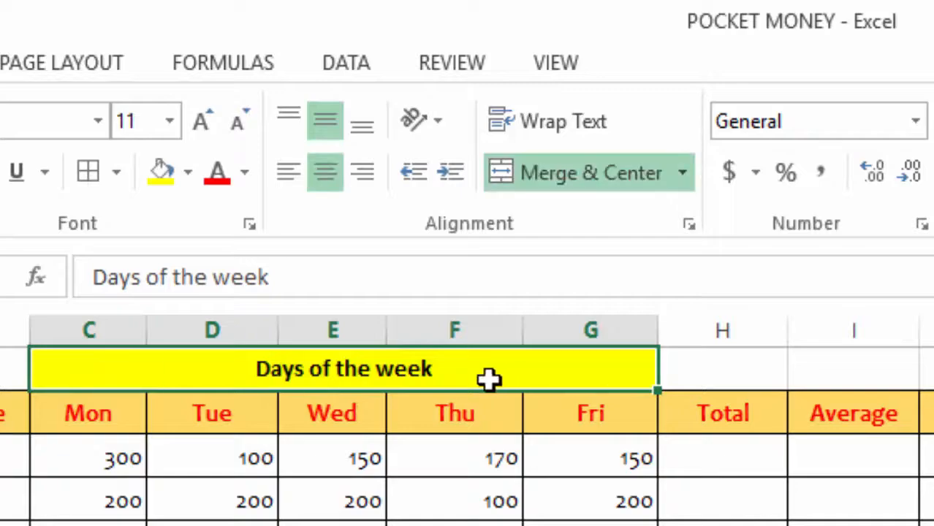
{"action": "left_click", "coordinate": [88, 172]}
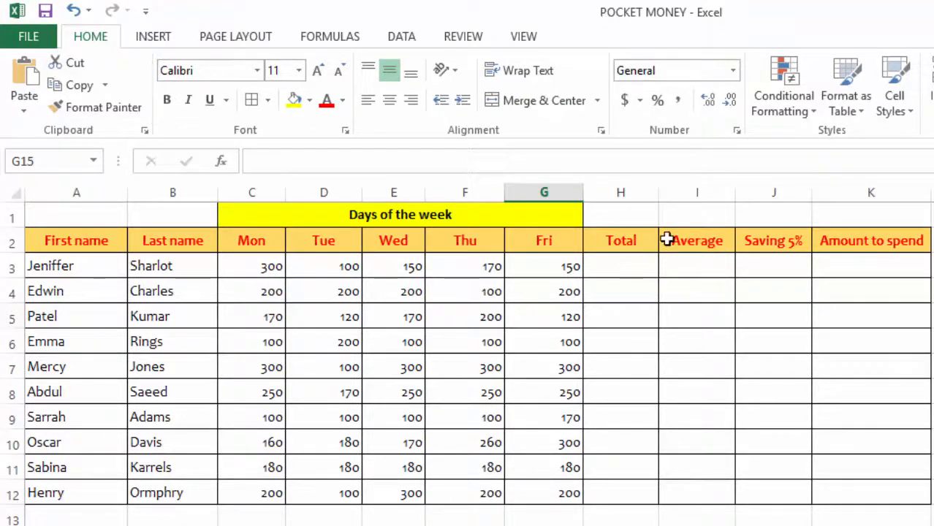
{"action": "left_click", "coordinate": [865, 271]}
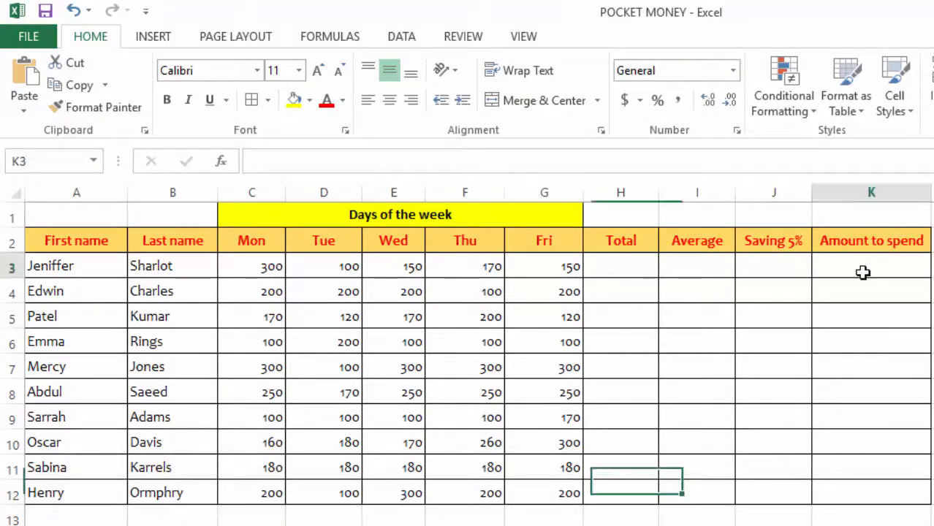
{"action": "left_click", "coordinate": [793, 499]}
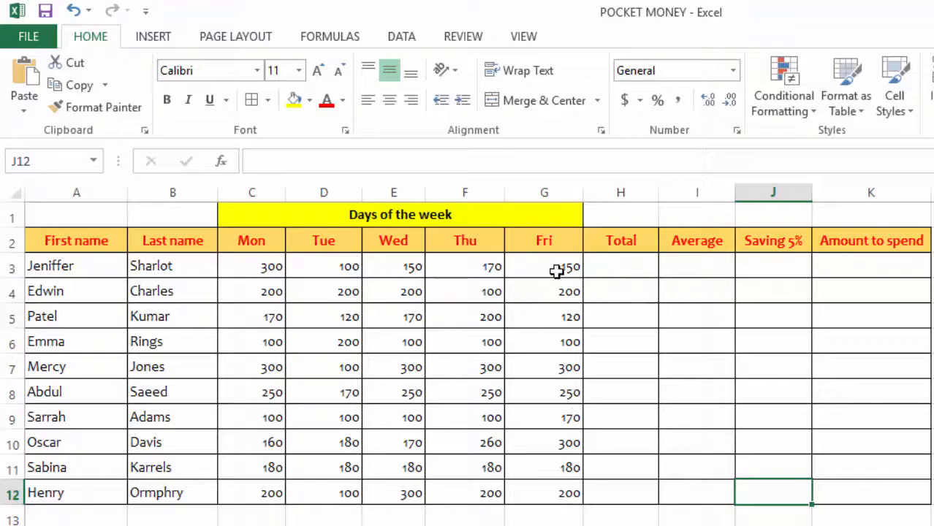
Step: Center the Mon to Fri amounts in C3:G12 horizontally within their cells
{"action": "left_click_drag", "start_coordinate": [556, 269], "coordinate": [554, 468]}
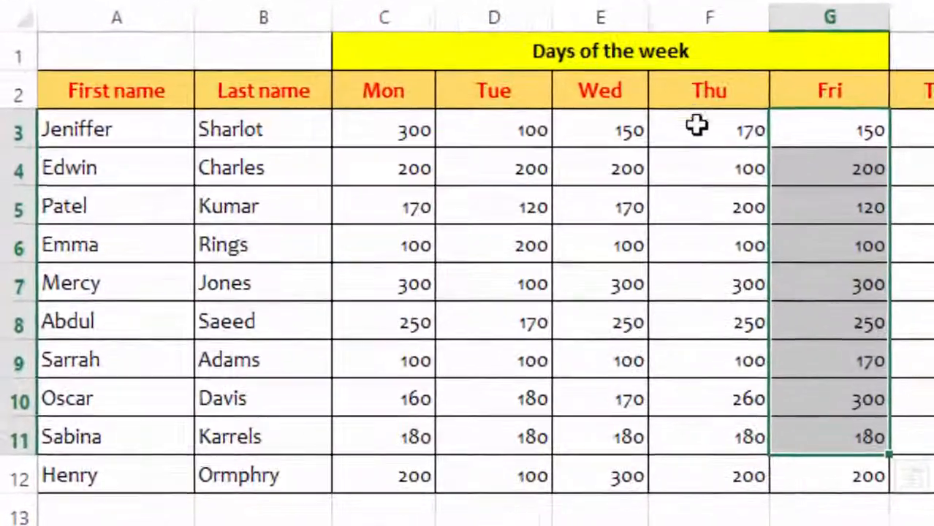
{"action": "left_click_drag", "start_coordinate": [696, 125], "coordinate": [686, 475]}
{"action": "left_click_drag", "start_coordinate": [600, 130], "coordinate": [584, 432]}
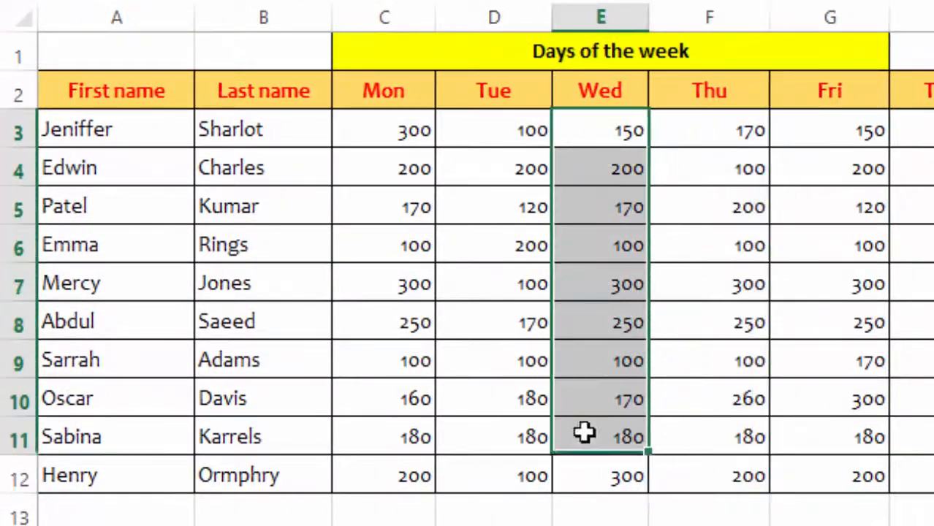
{"action": "left_click", "coordinate": [372, 119]}
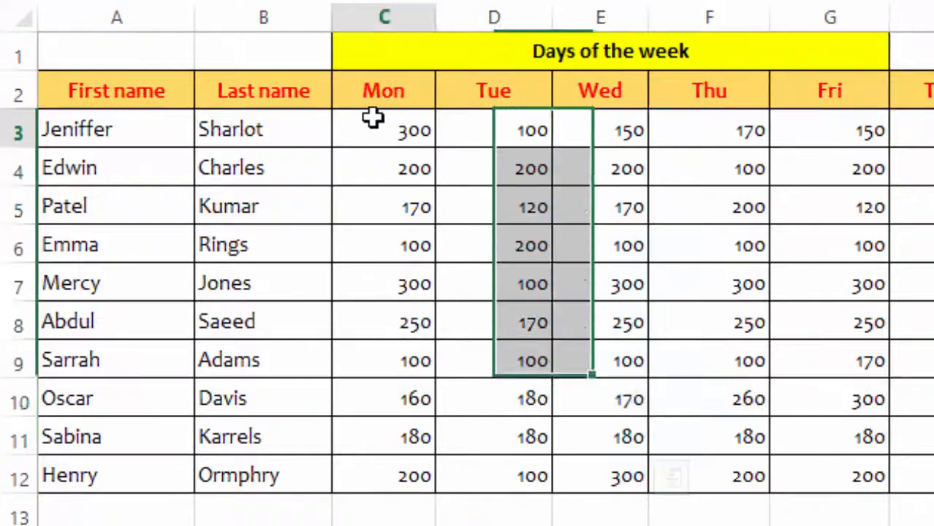
{"action": "left_click_drag", "start_coordinate": [373, 119], "coordinate": [817, 473]}
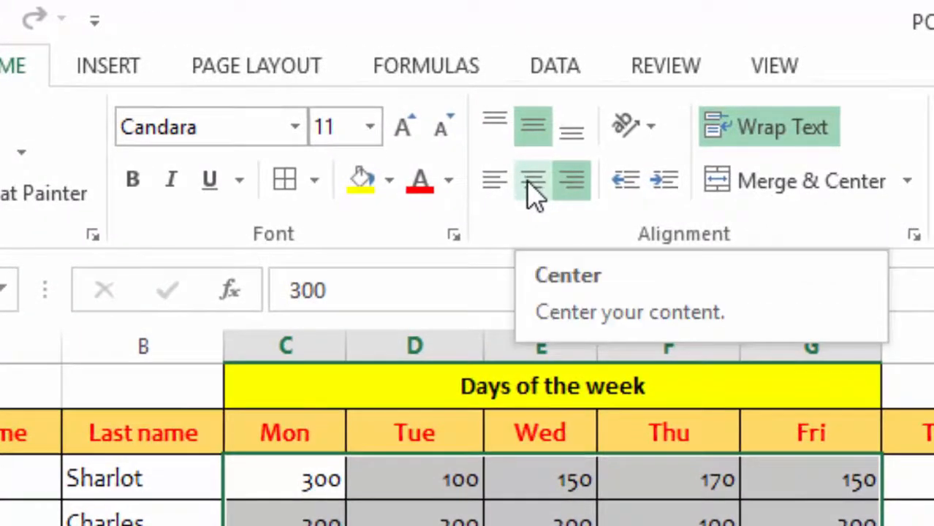
{"action": "left_click", "coordinate": [533, 181]}
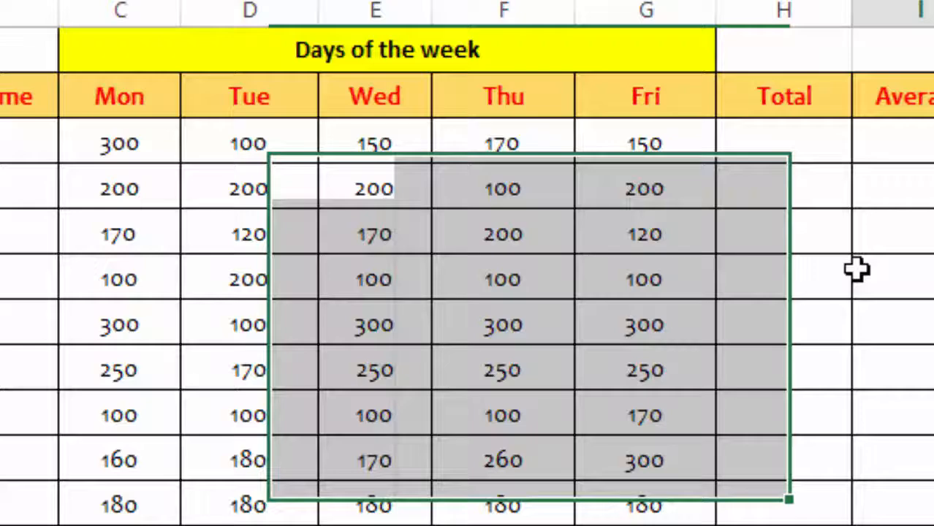
{"action": "left_click", "coordinate": [855, 268]}
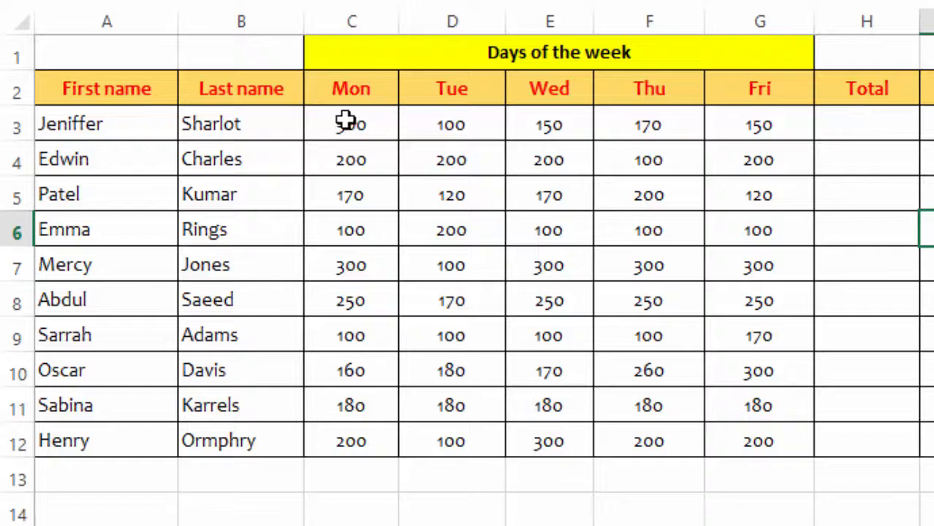
Step: Enter the formula =C3+D3+E3+F3+G3 in H3 to total the first person's Mon to Fri amounts
{"action": "left_click_drag", "start_coordinate": [345, 121], "coordinate": [765, 136]}
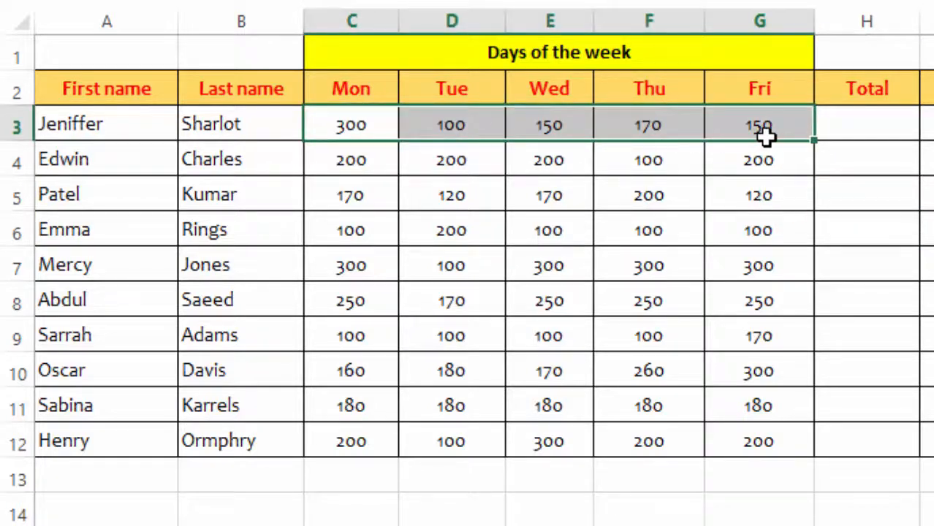
{"action": "left_click", "coordinate": [853, 125]}
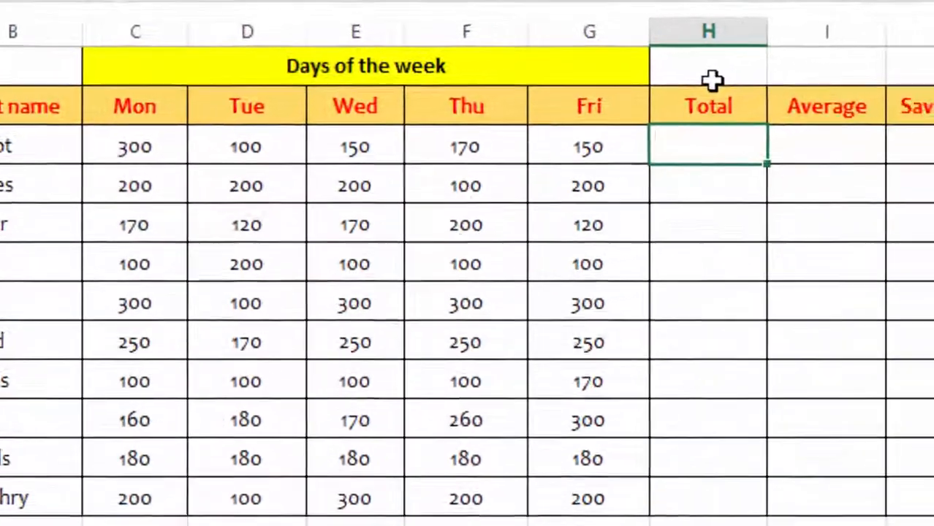
{"action": "type", "text": "="}
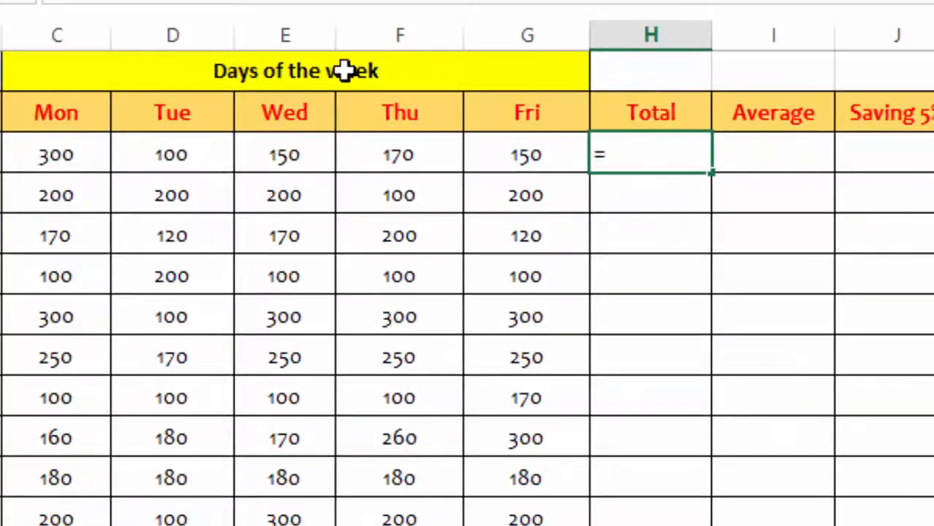
{"action": "left_click", "coordinate": [73, 160]}
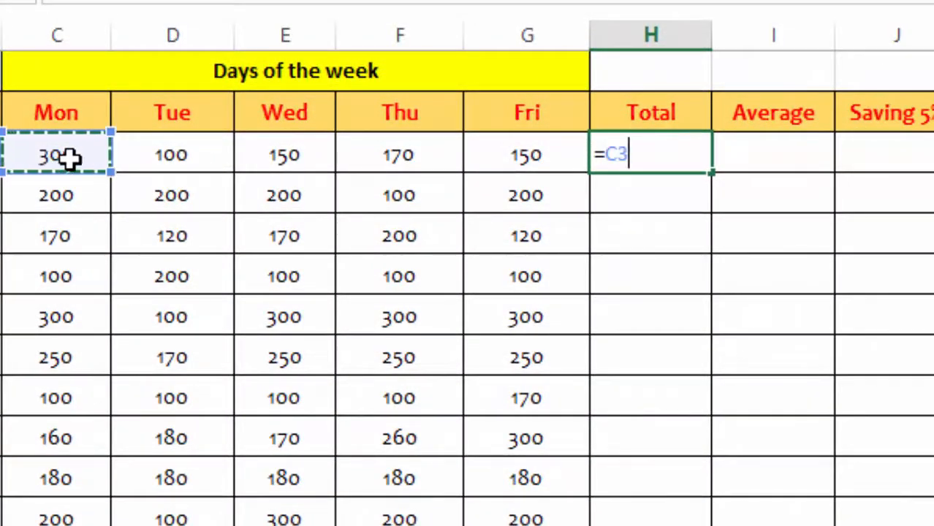
{"action": "type", "text": "+"}
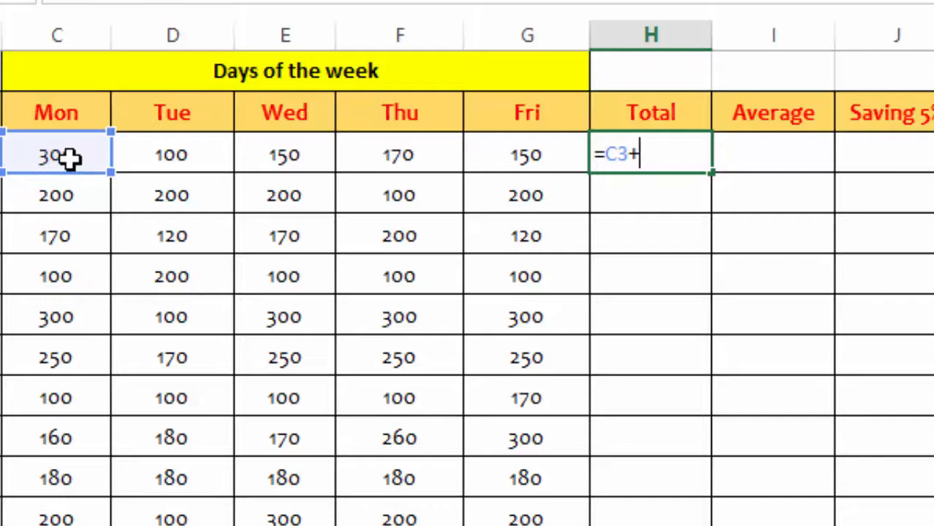
{"action": "left_click", "coordinate": [177, 159]}
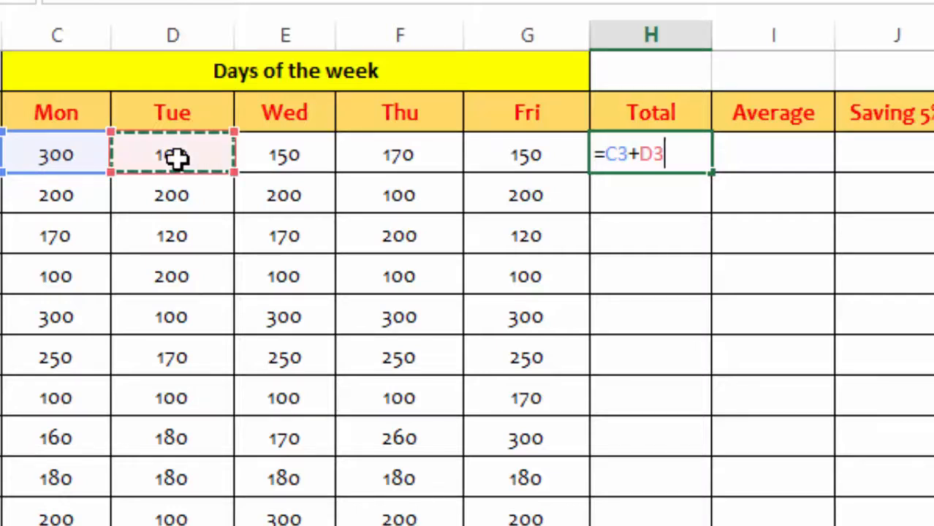
{"action": "type", "text": "+"}
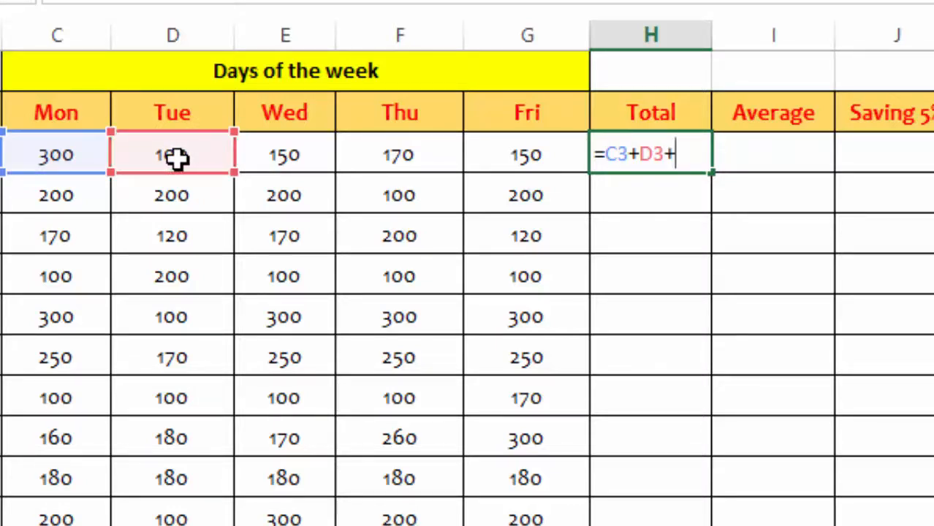
{"action": "left_click", "coordinate": [261, 161]}
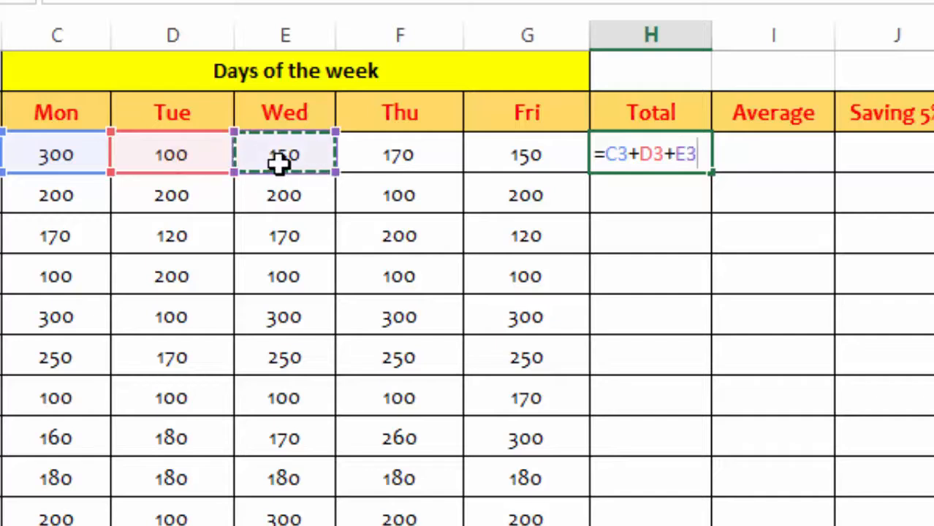
{"action": "type", "text": "+"}
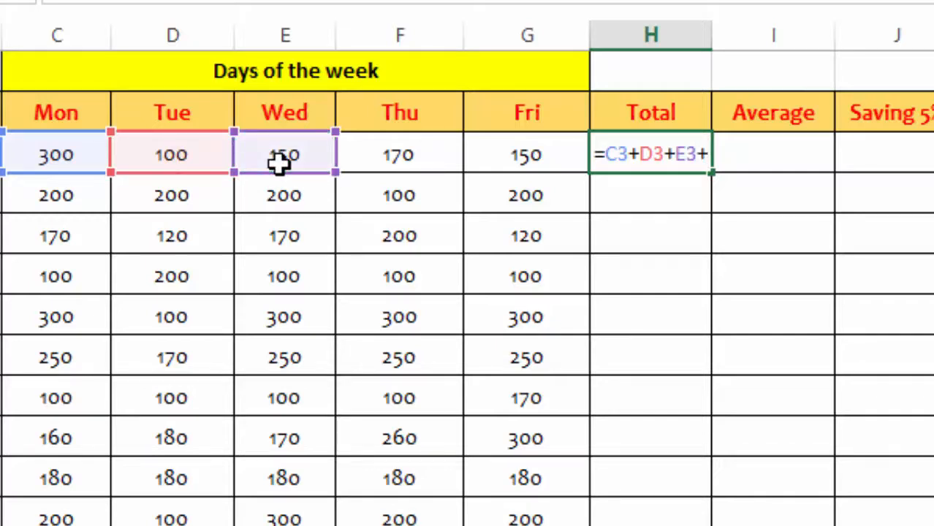
{"action": "left_click", "coordinate": [403, 158]}
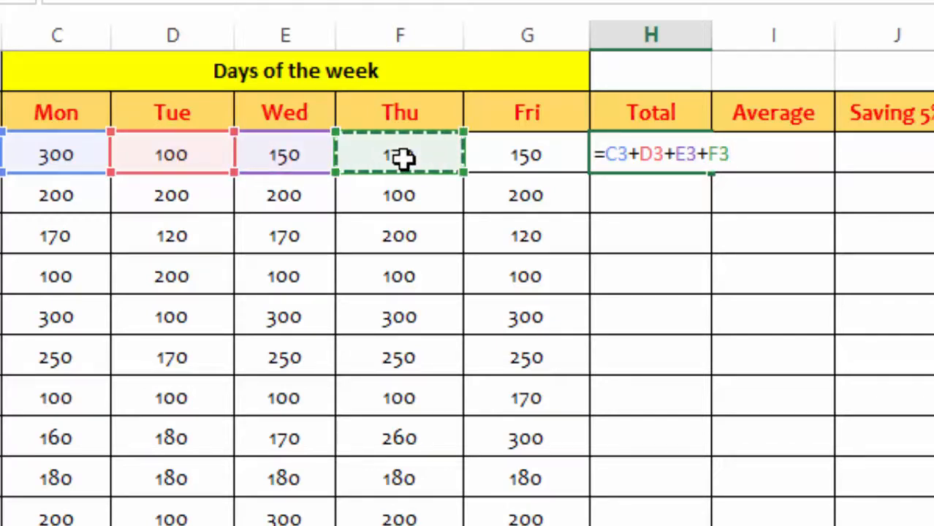
{"action": "type", "text": "+"}
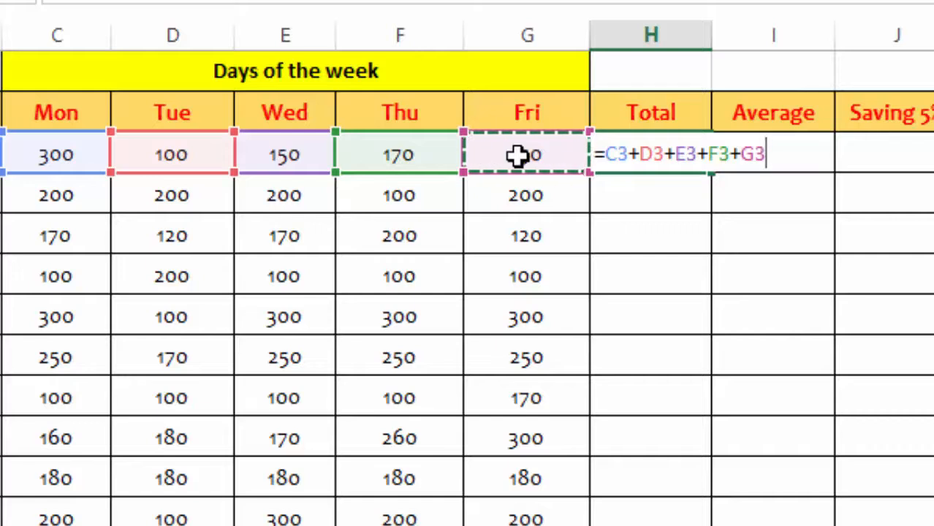
{"action": "key", "text": "Return"}
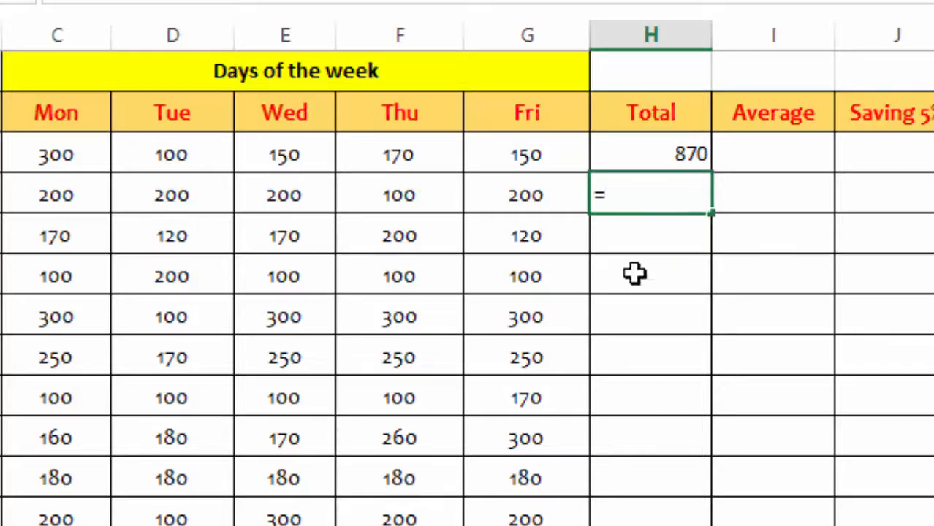
Step: Enter the formula =C4+D4+E4+F4+G4 in H4 to total the second person's Mon to Fri amounts
{"action": "left_click", "coordinate": [48, 195]}
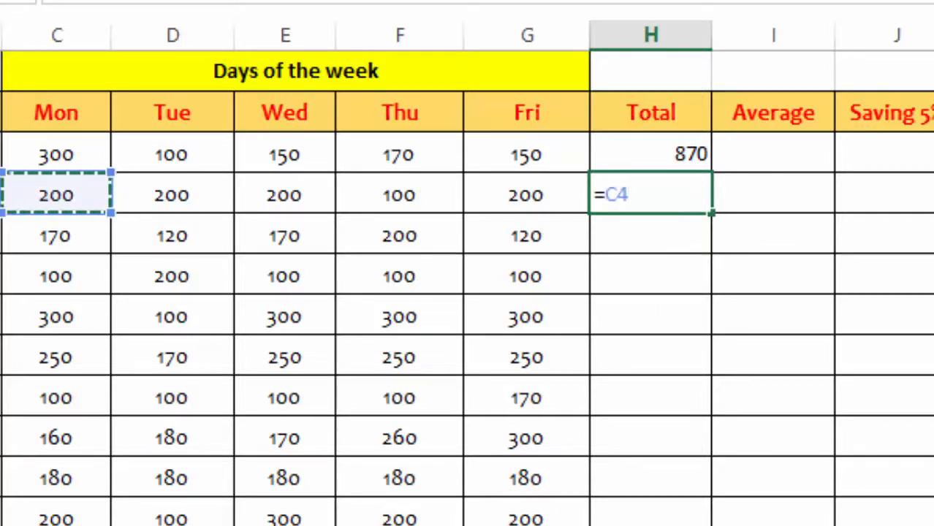
{"action": "type", "text": "+"}
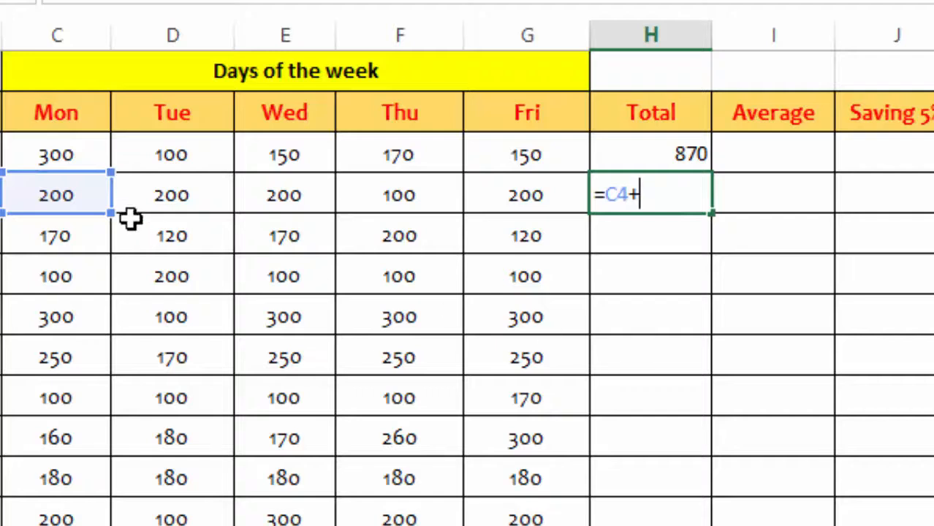
{"action": "left_click", "coordinate": [167, 195]}
{"action": "type", "text": "+"}
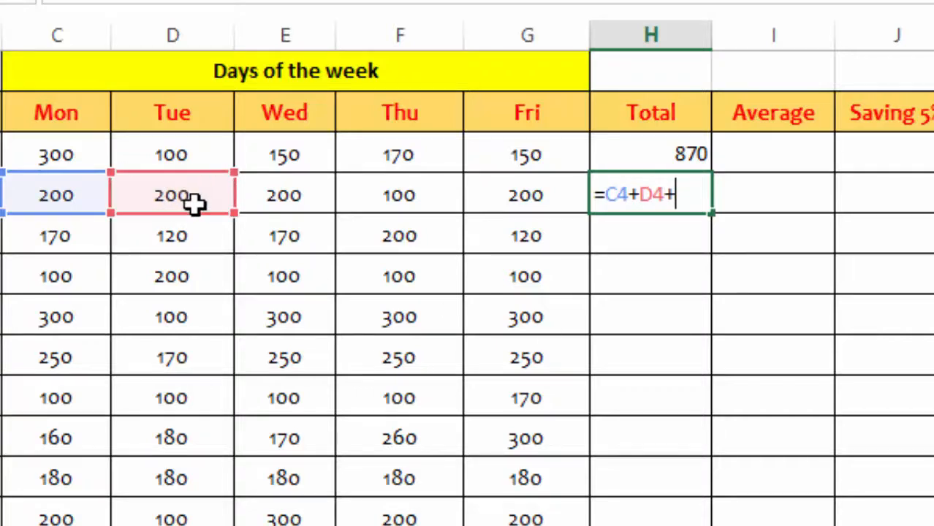
{"action": "left_click", "coordinate": [300, 193]}
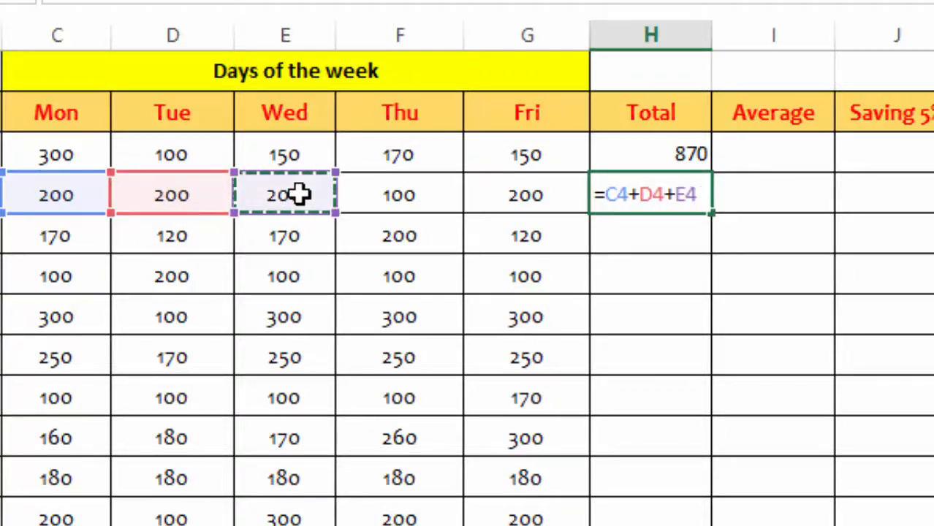
{"action": "type", "text": "+"}
{"action": "left_click", "coordinate": [397, 190]}
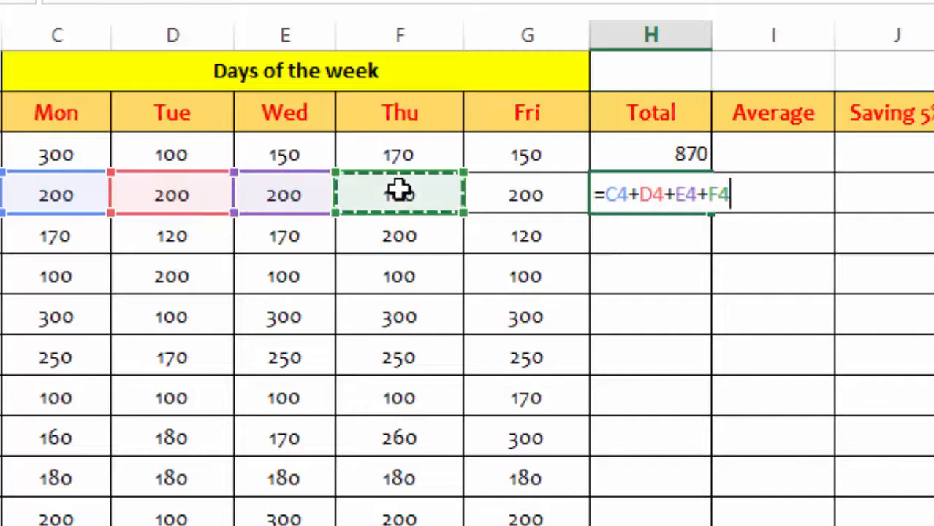
{"action": "type", "text": "+"}
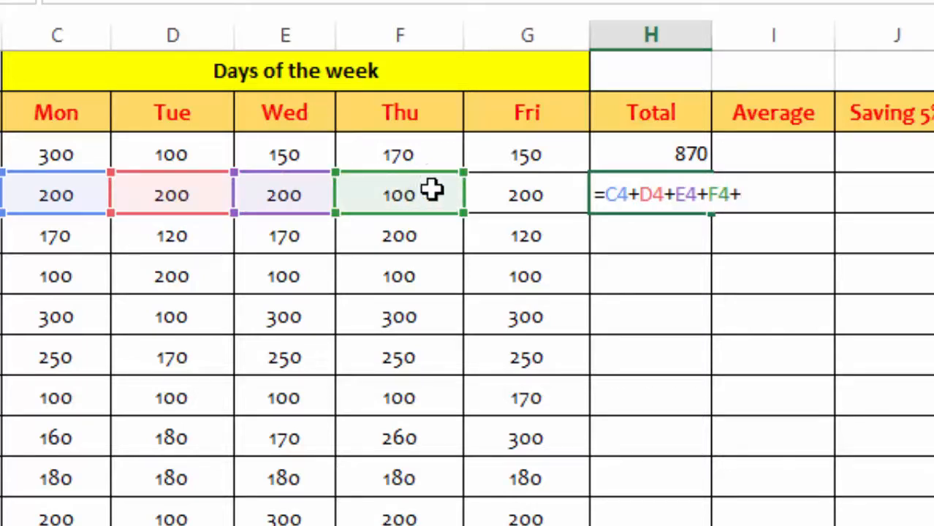
{"action": "left_click", "coordinate": [500, 193]}
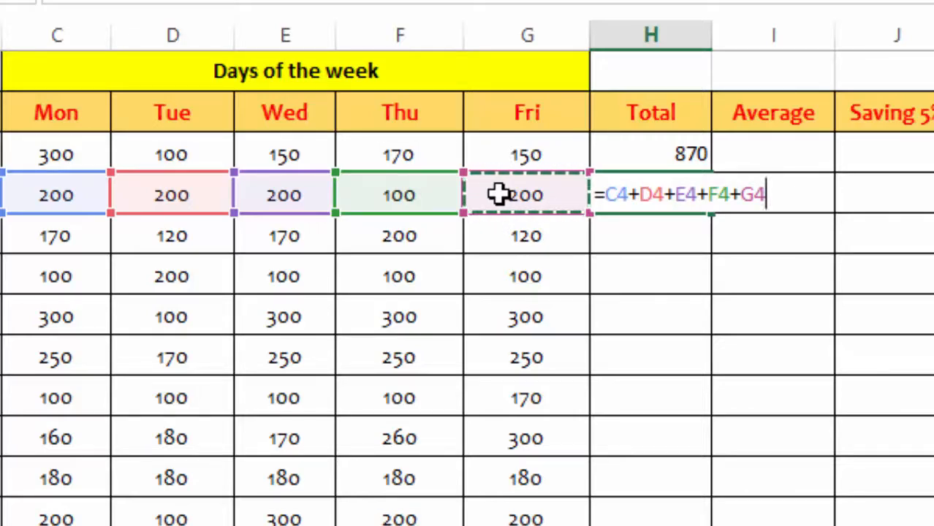
{"action": "key", "text": "Return"}
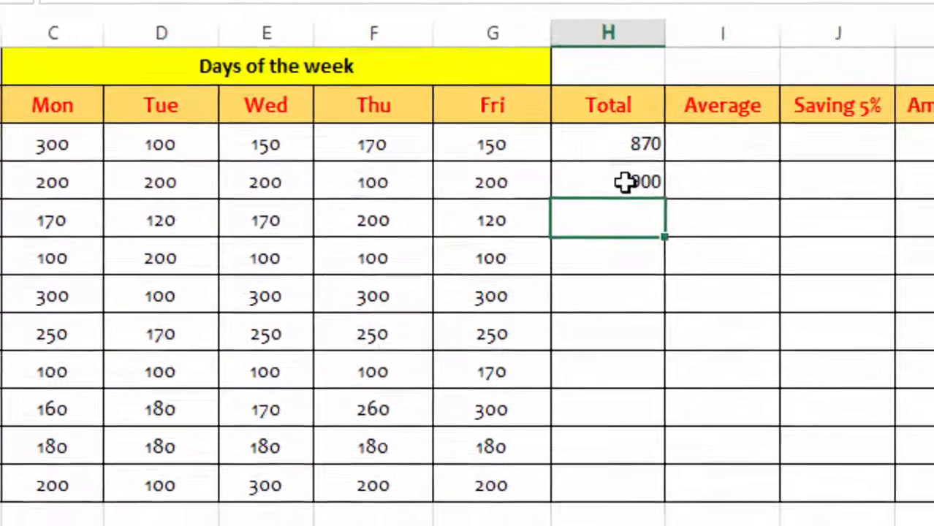
Step: Copy the total formula from H4 down through H12 for the remaining people
{"action": "left_click", "coordinate": [659, 186]}
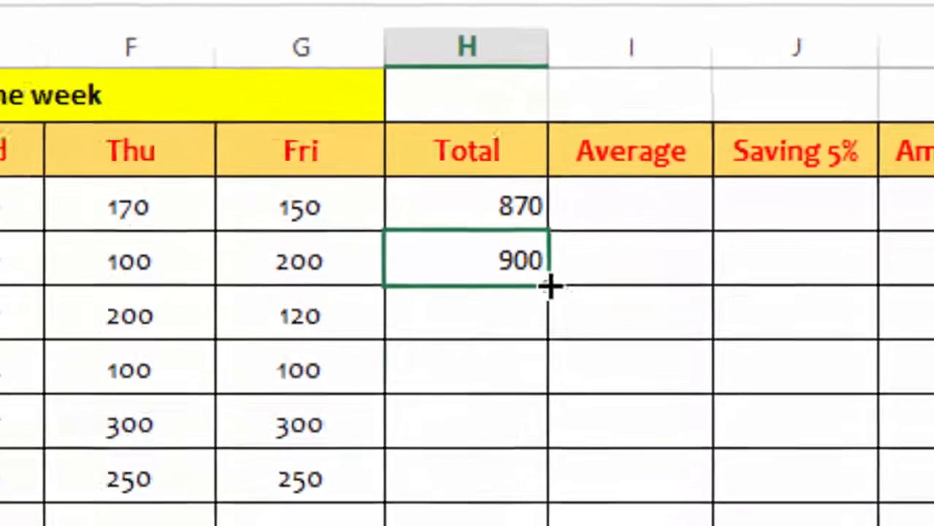
{"action": "left_click_drag", "start_coordinate": [454, 356], "coordinate": [450, 525]}
{"action": "left_click_drag", "start_coordinate": [656, 500], "coordinate": [655, 511]}
{"action": "left_click", "coordinate": [838, 228]}
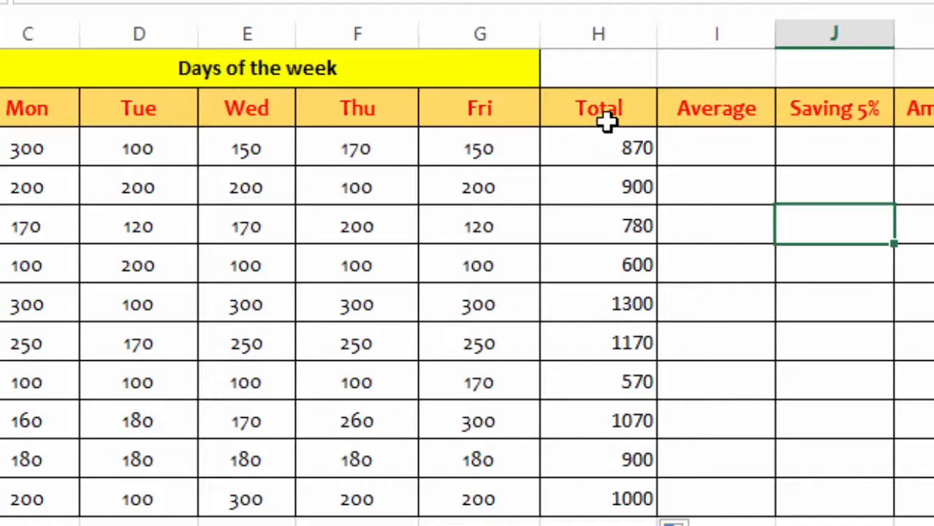
Step: Center the totals in H3:H12 horizontally within their cells
{"action": "left_click_drag", "start_coordinate": [597, 138], "coordinate": [597, 510]}
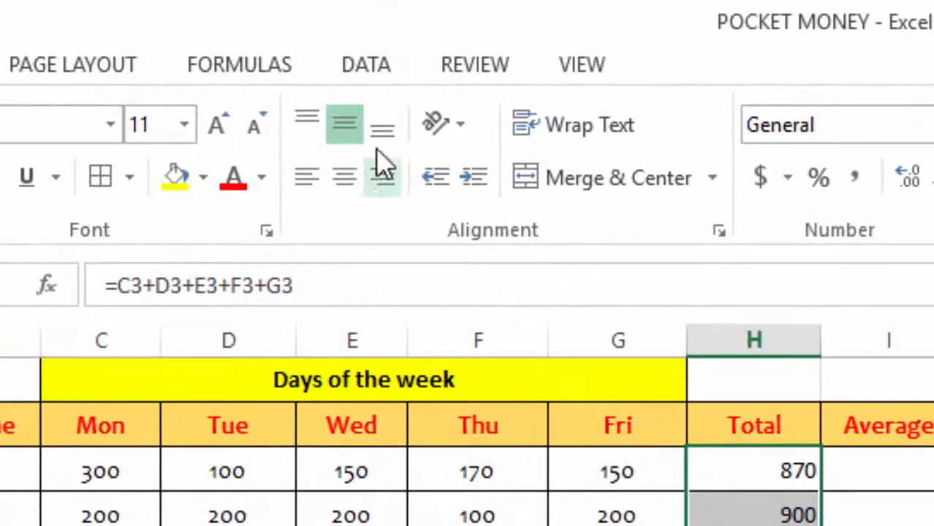
{"action": "left_click", "coordinate": [347, 178]}
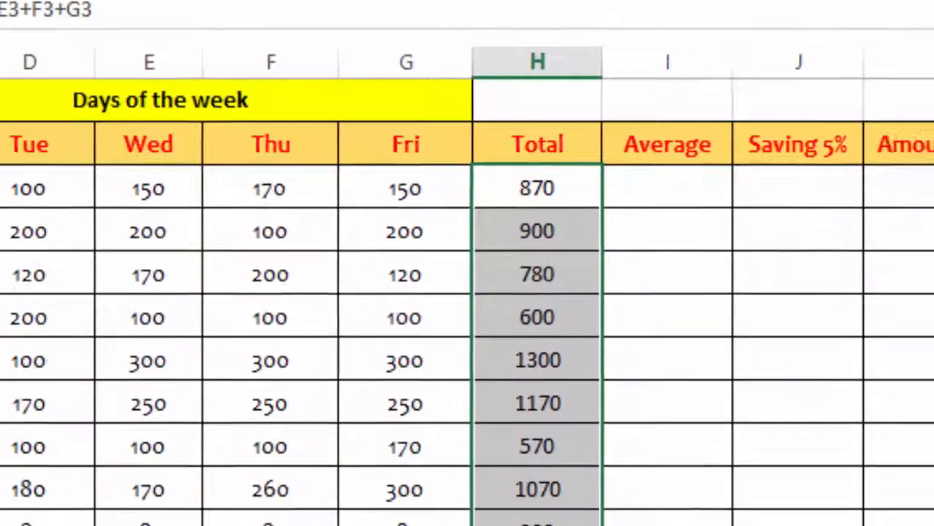
{"action": "left_click", "coordinate": [920, 475]}
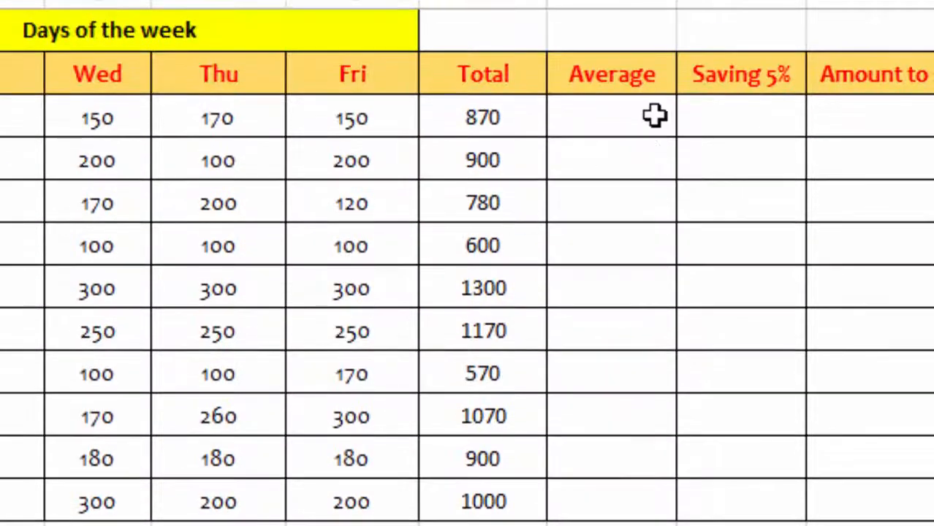
{"action": "left_click", "coordinate": [654, 116]}
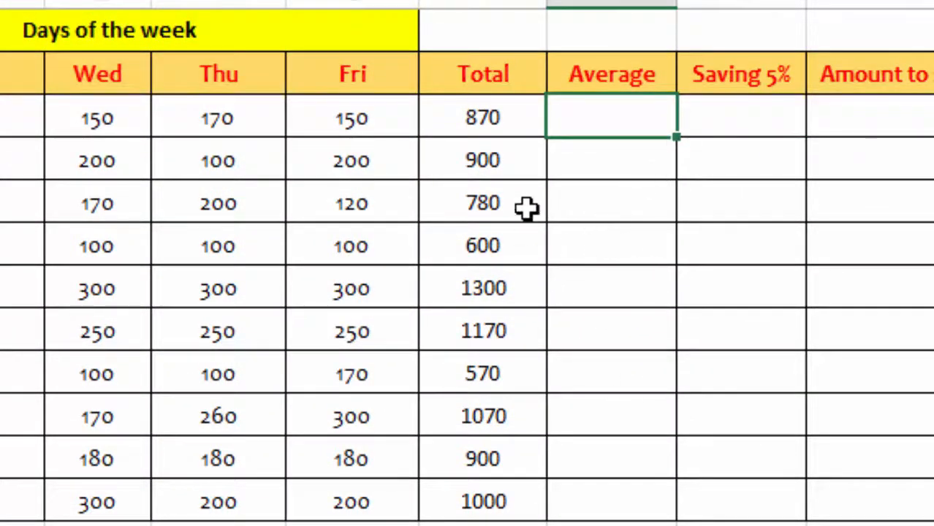
{"action": "left_click", "coordinate": [489, 120]}
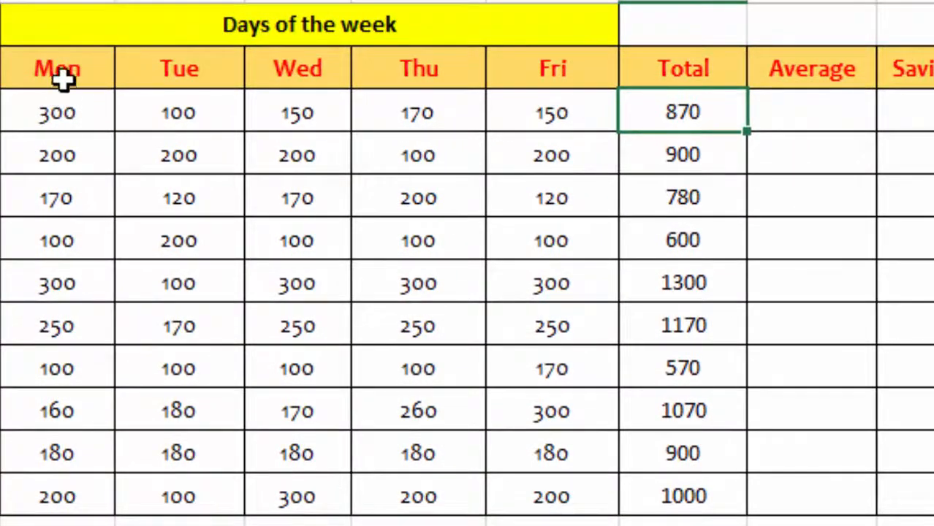
{"action": "left_click", "coordinate": [60, 79]}
{"action": "left_click", "coordinate": [184, 70]}
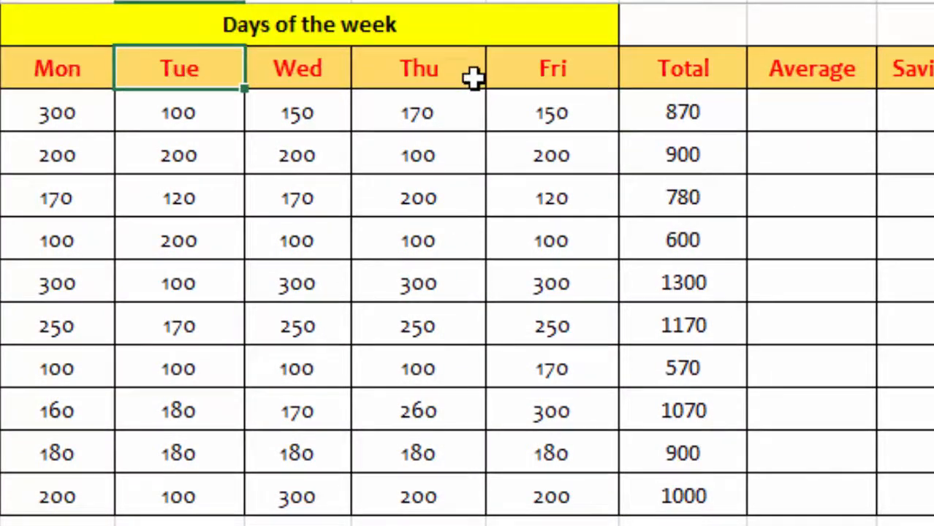
{"action": "left_click", "coordinate": [559, 67]}
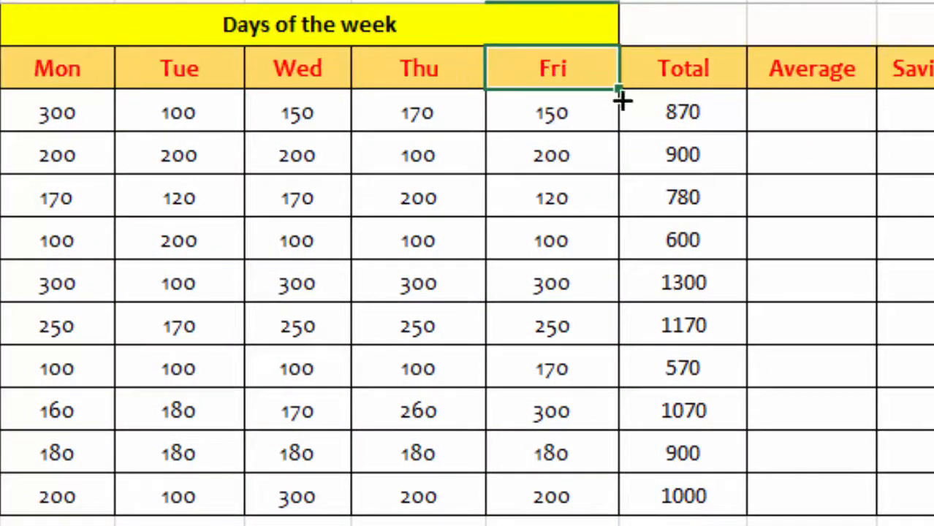
Step: Enter the formula =H3/5 in I3 to average the first person's total over the five days
{"action": "left_click", "coordinate": [807, 112]}
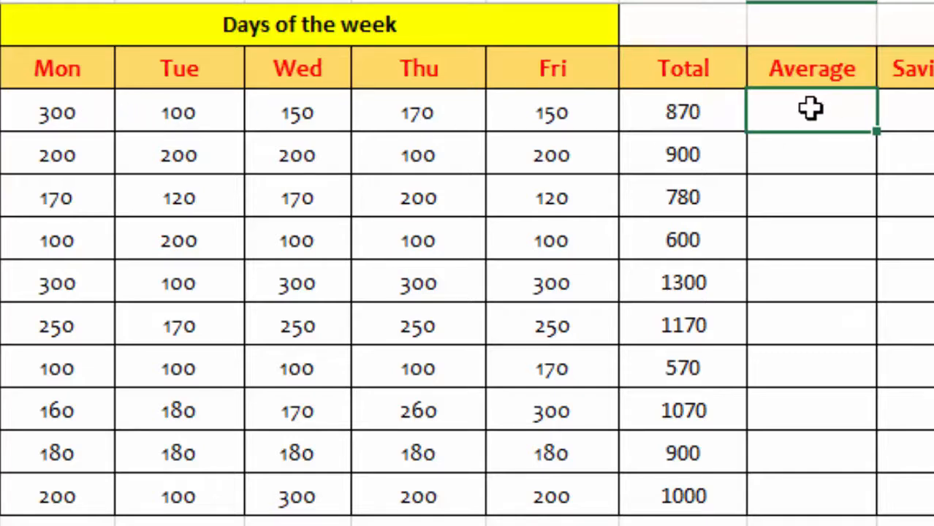
{"action": "type", "text": "="}
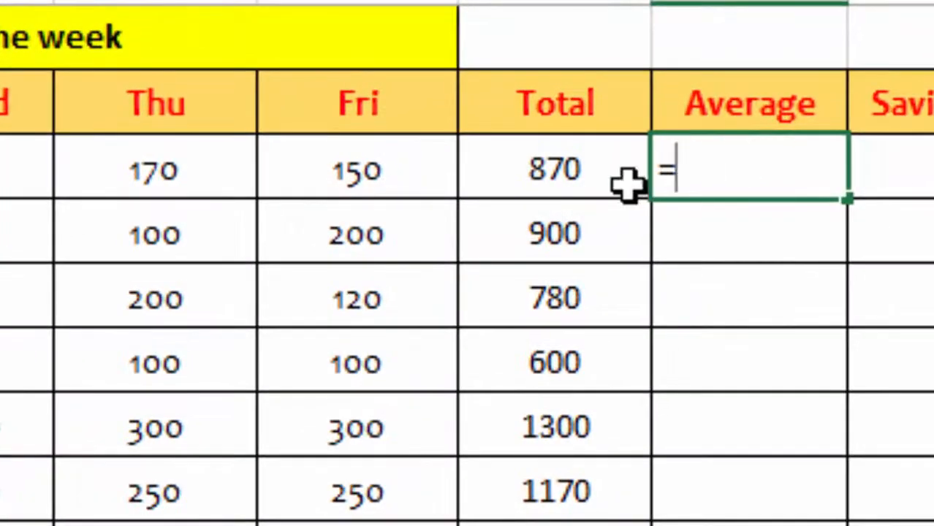
{"action": "left_click", "coordinate": [550, 179]}
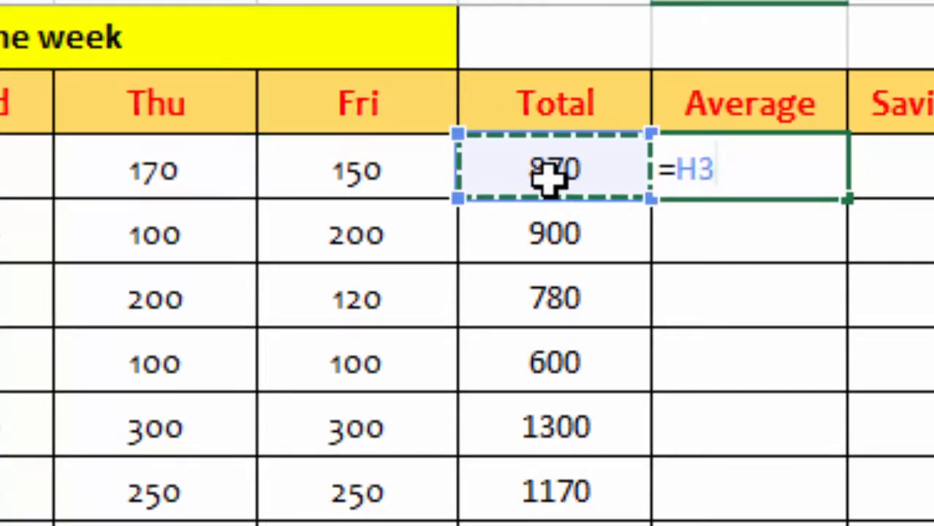
{"action": "type", "text": "/5"}
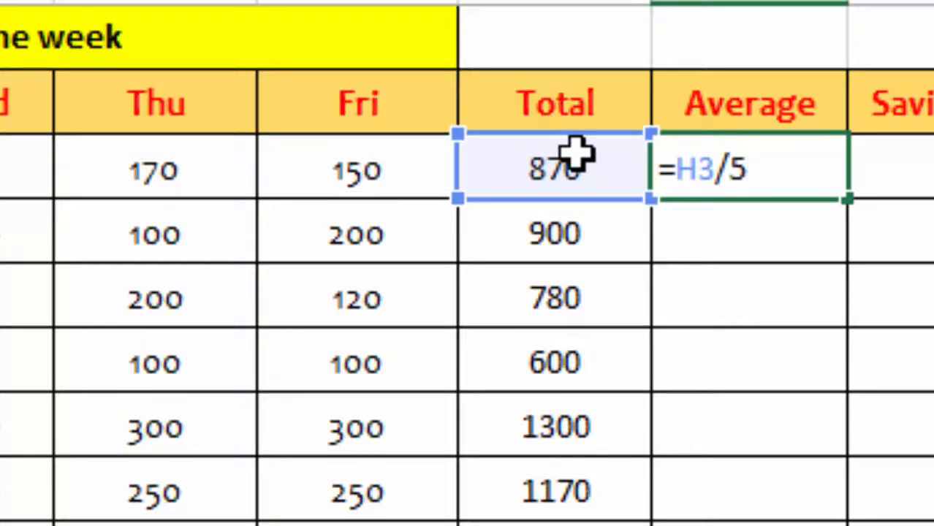
{"action": "key", "text": "Return"}
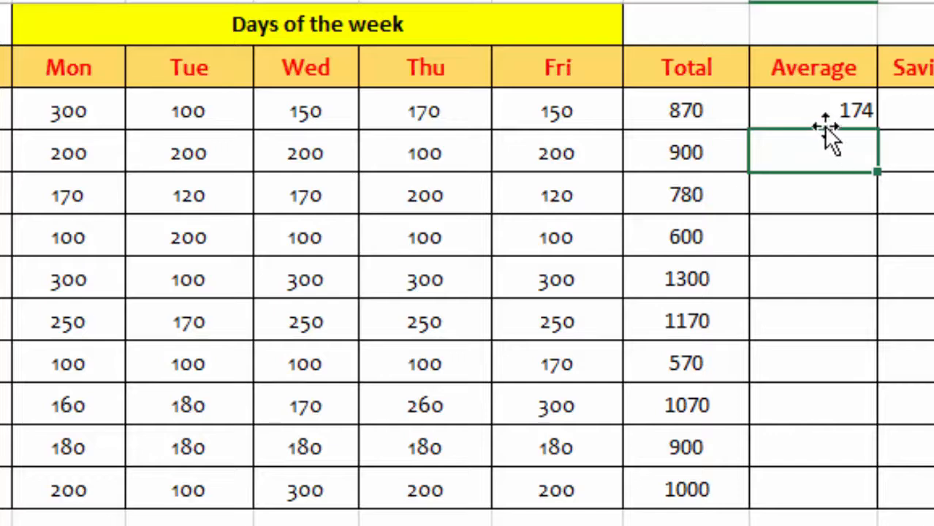
Step: Enter the formula =H4/5 in I4 to average the second person's total over the five days
{"action": "left_click", "coordinate": [813, 108]}
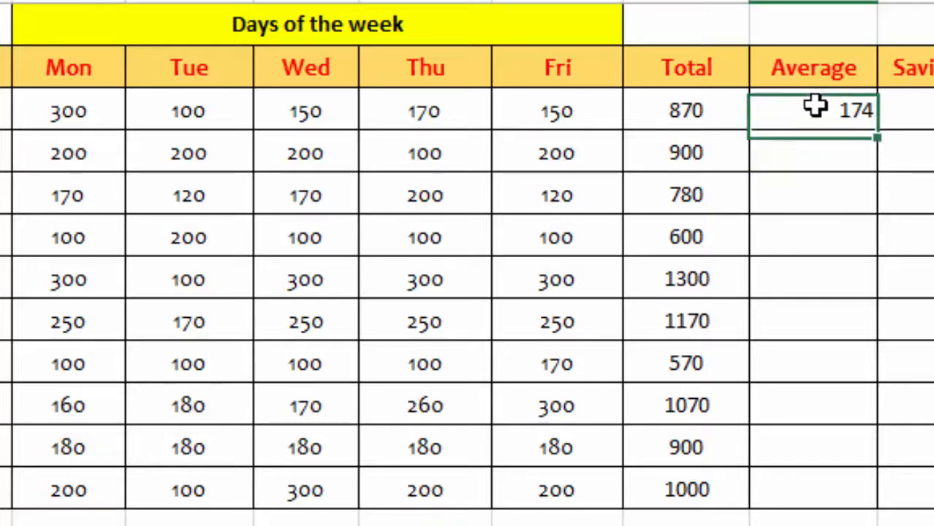
{"action": "left_click", "coordinate": [811, 147]}
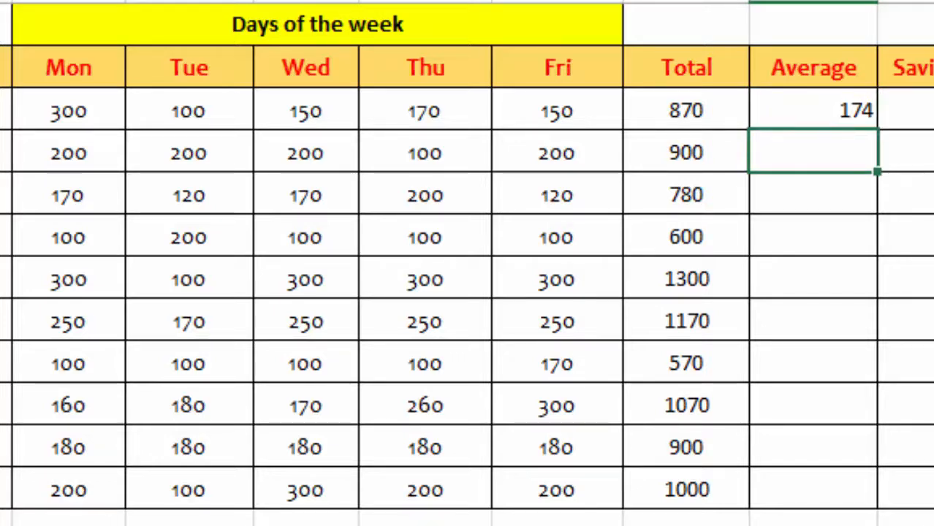
{"action": "type", "text": "="}
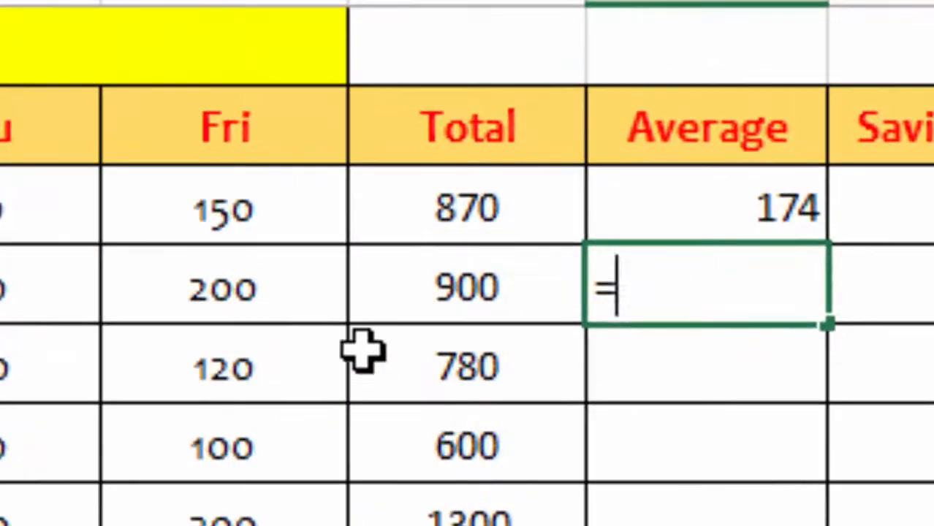
{"action": "left_click", "coordinate": [463, 298]}
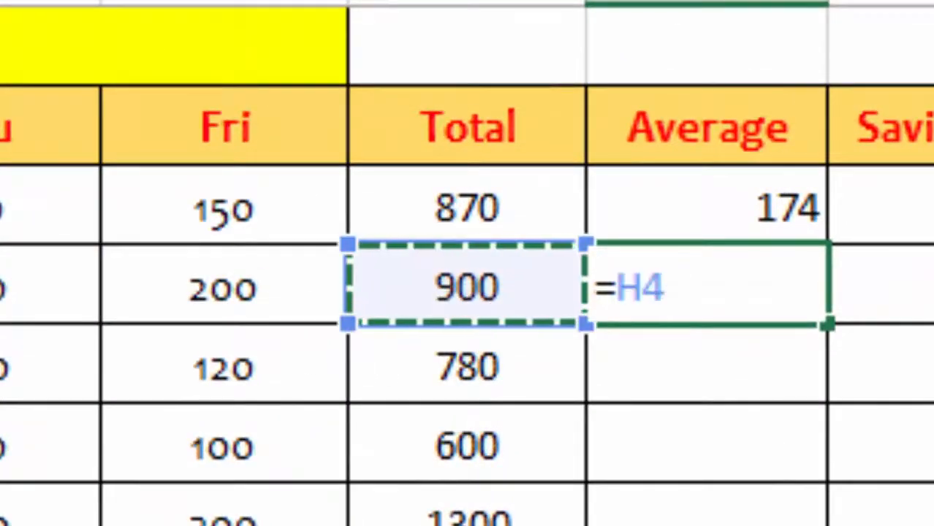
{"action": "type", "text": "/"}
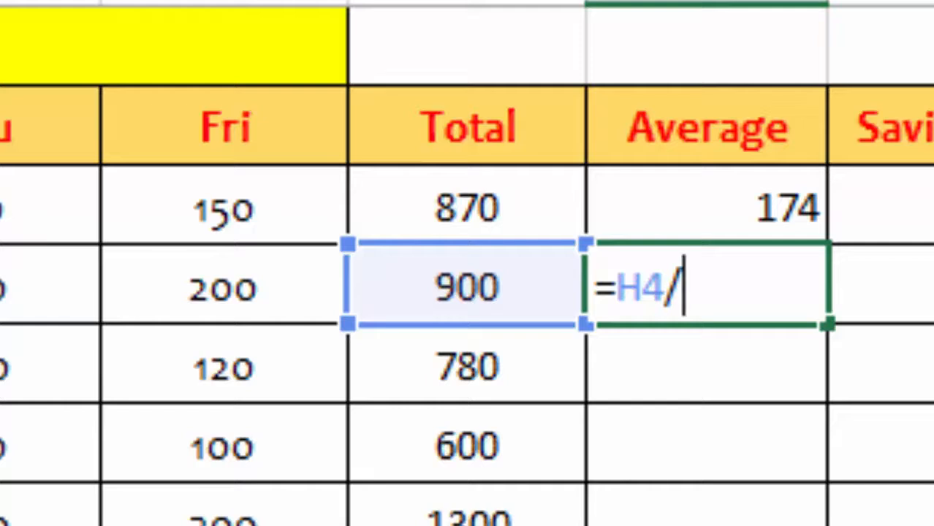
{"action": "type", "text": "5"}
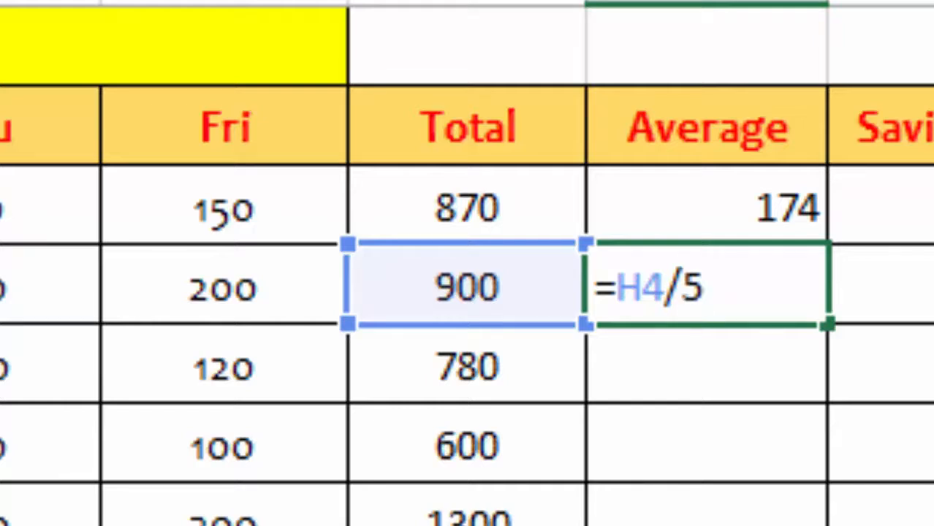
{"action": "key", "text": "Return"}
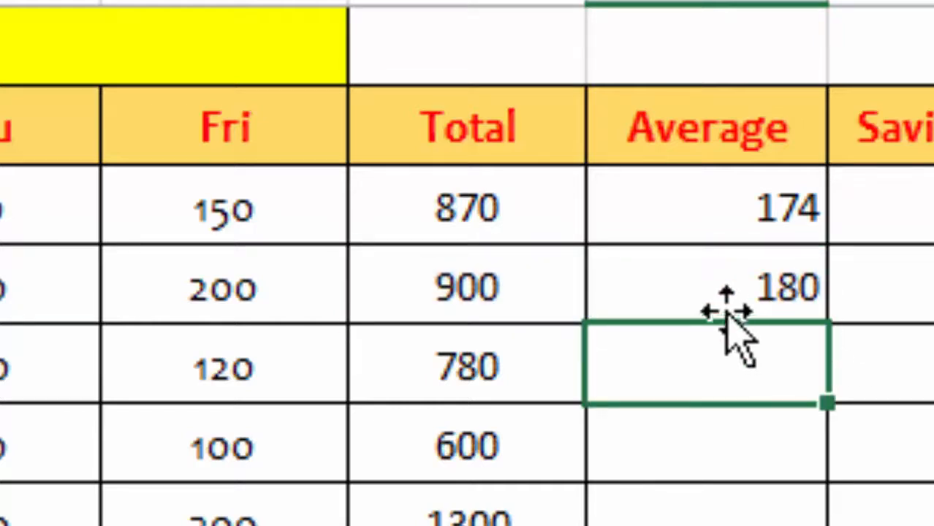
Step: Copy the average formula from I4 down through I12 and center the averages in I3:I12 horizontally
{"action": "left_click", "coordinate": [715, 280]}
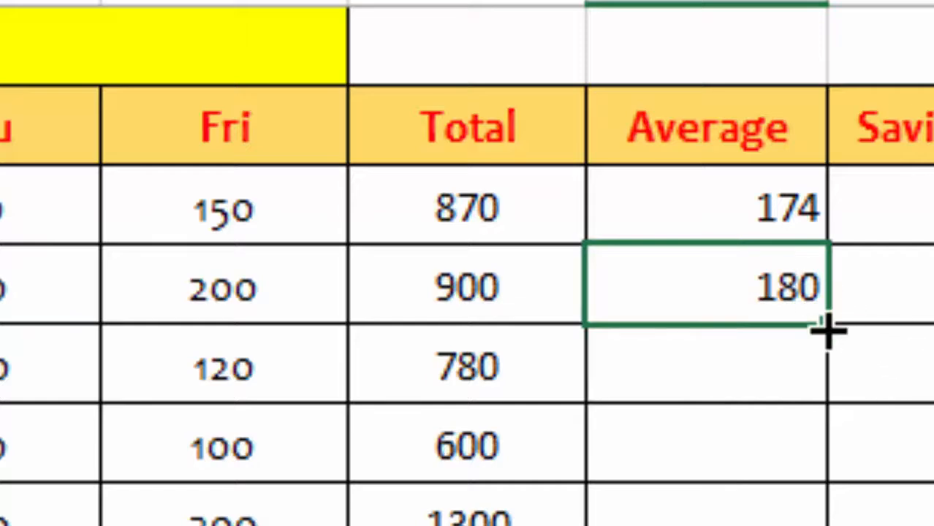
{"action": "left_click_drag", "start_coordinate": [833, 313], "coordinate": [873, 518]}
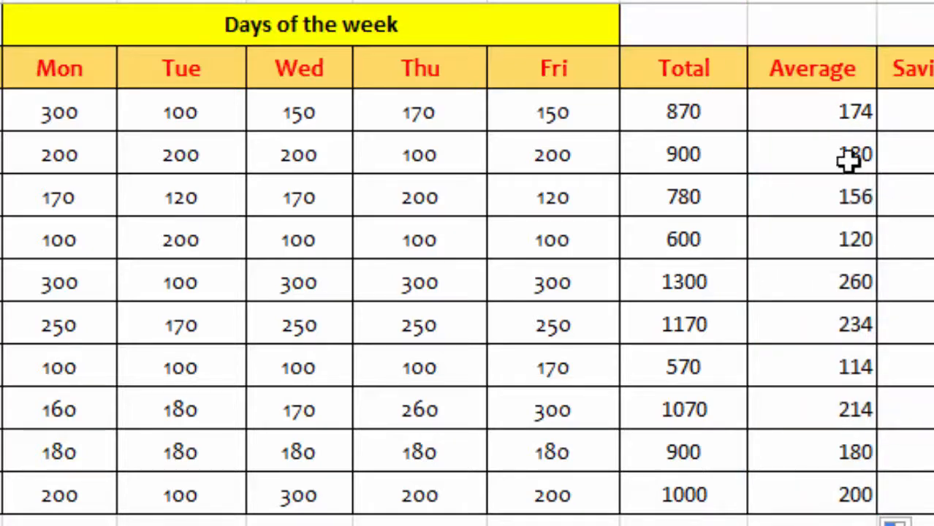
{"action": "left_click_drag", "start_coordinate": [818, 110], "coordinate": [830, 495]}
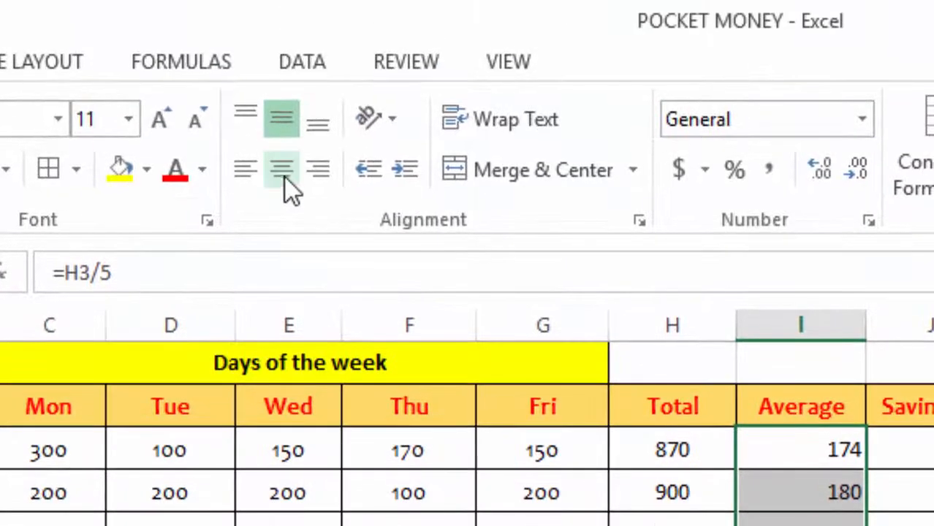
{"action": "left_click", "coordinate": [283, 169]}
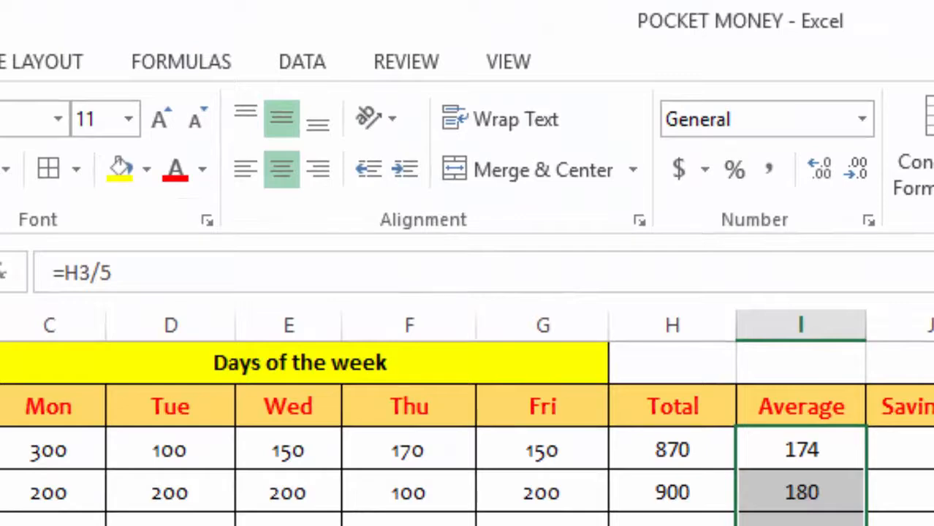
{"action": "left_click", "coordinate": [550, 443]}
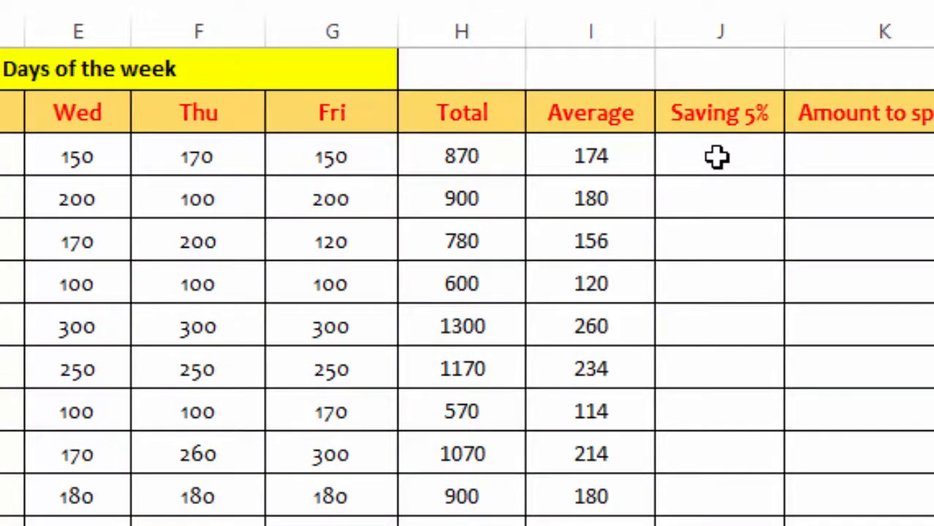
{"action": "left_click", "coordinate": [717, 157]}
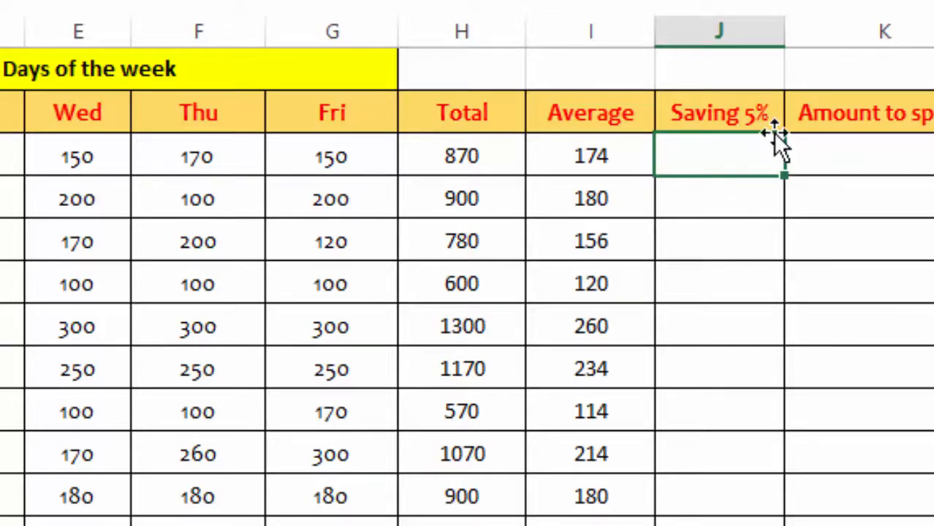
{"action": "left_click", "coordinate": [460, 156]}
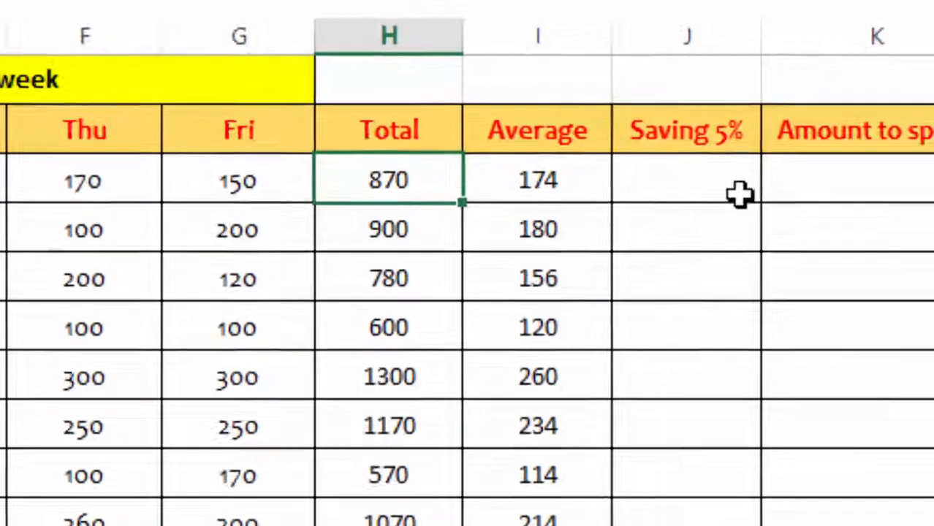
{"action": "left_click", "coordinate": [713, 156]}
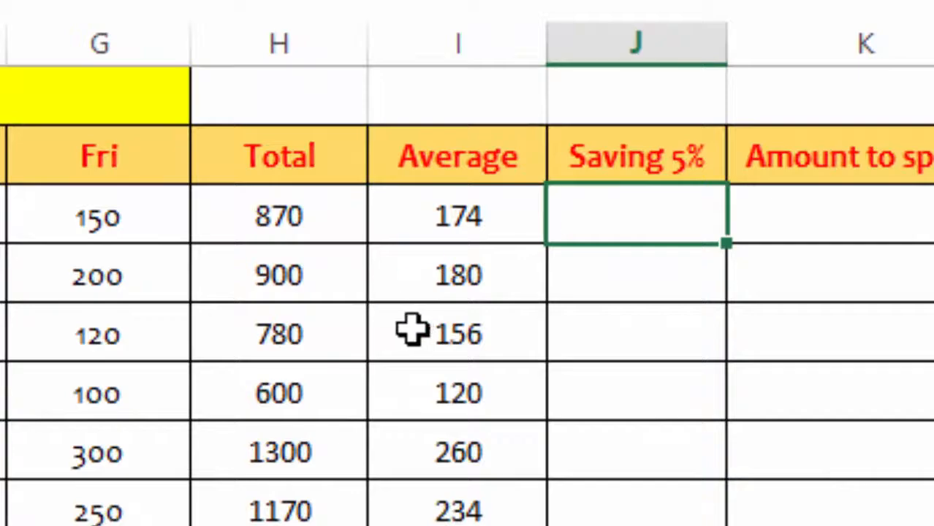
Step: Make the totals in H3:H12 bold
{"action": "left_click", "coordinate": [272, 212]}
{"action": "left_click_drag", "start_coordinate": [274, 263], "coordinate": [282, 525]}
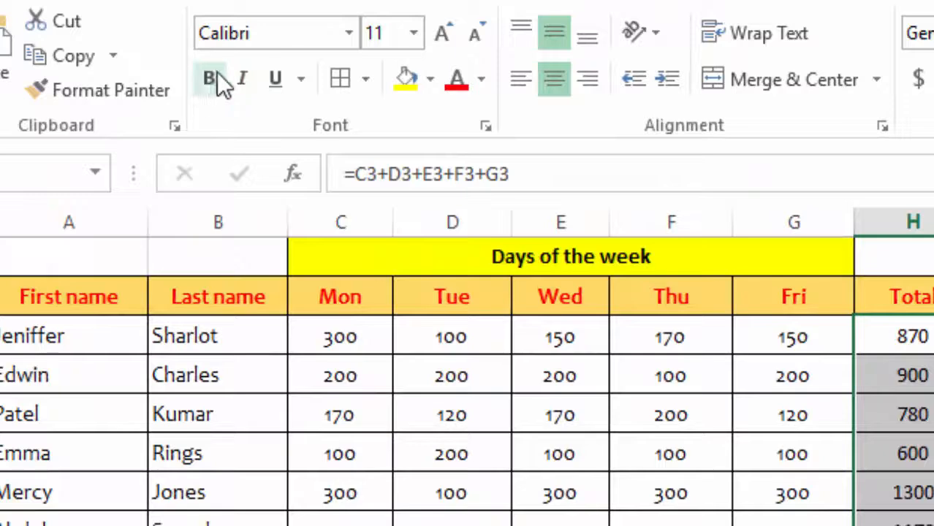
{"action": "left_click", "coordinate": [210, 76]}
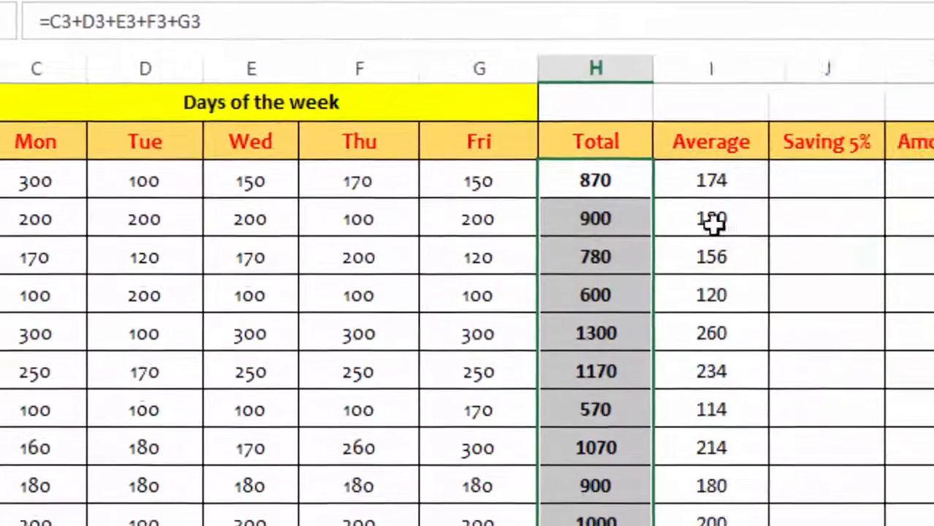
{"action": "left_click", "coordinate": [854, 242]}
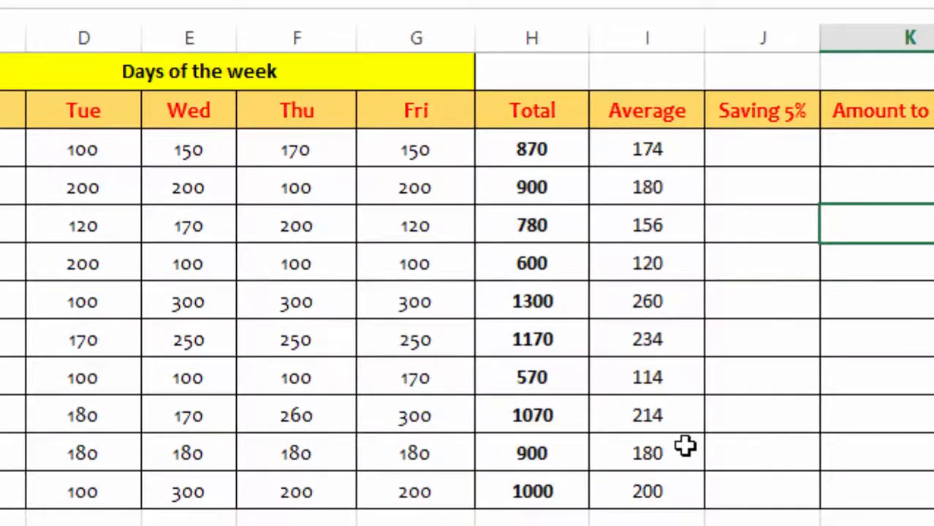
Step: Enter the formula =H3*5% in J3 to calculate the first person's 5% saving from the total
{"action": "left_click", "coordinate": [747, 146]}
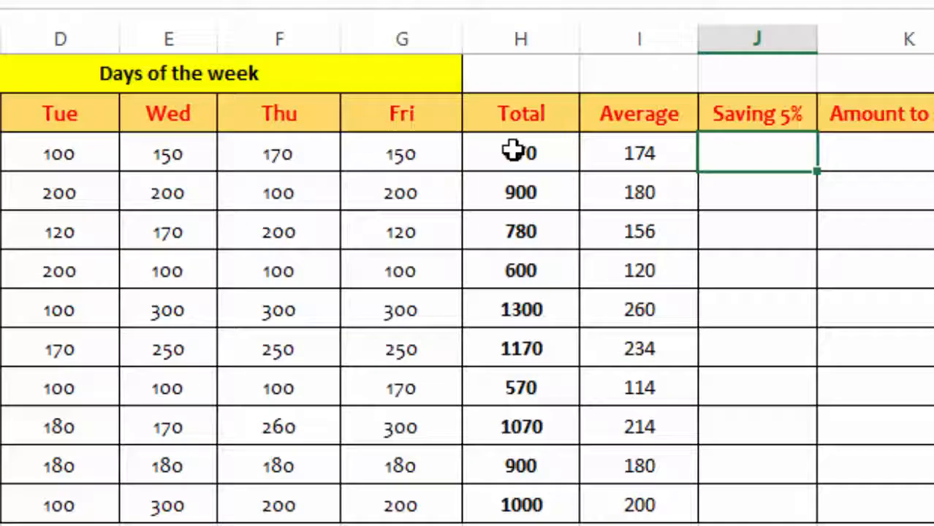
{"action": "left_click", "coordinate": [523, 152]}
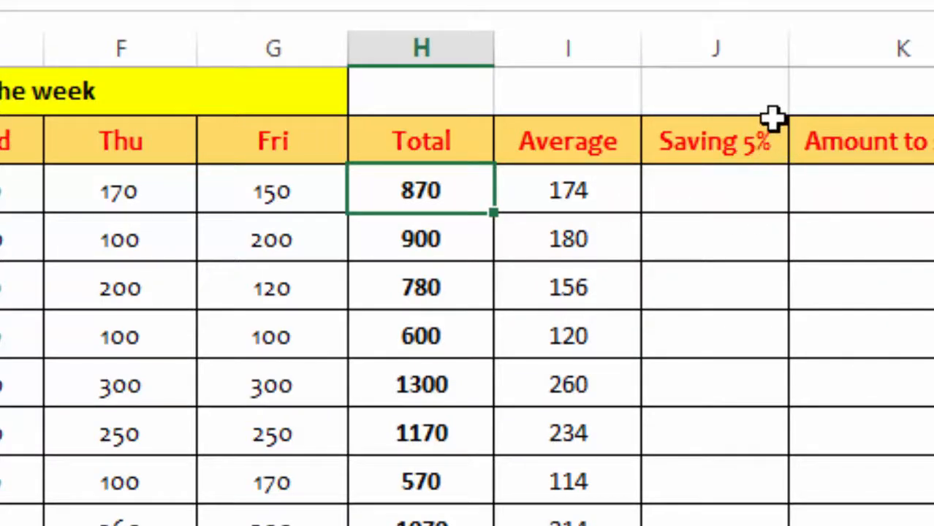
{"action": "left_click", "coordinate": [693, 187]}
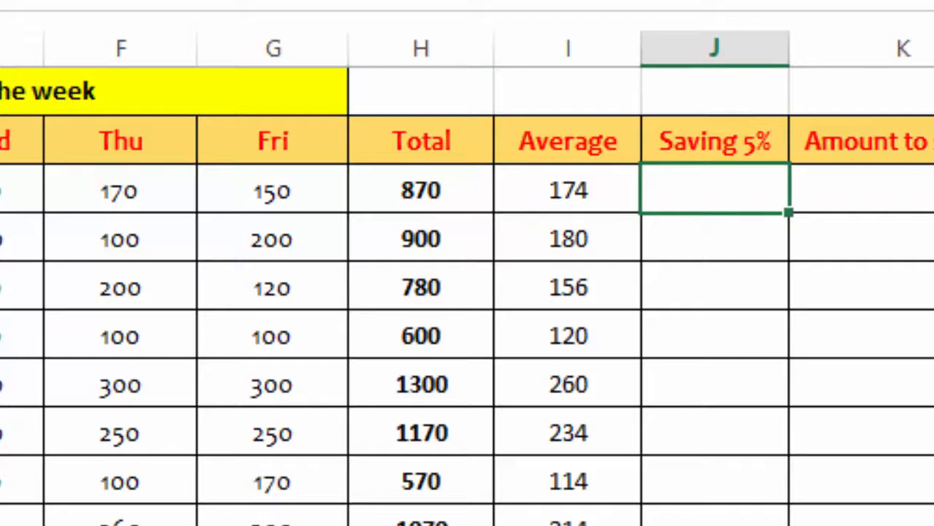
{"action": "left_click", "coordinate": [428, 191]}
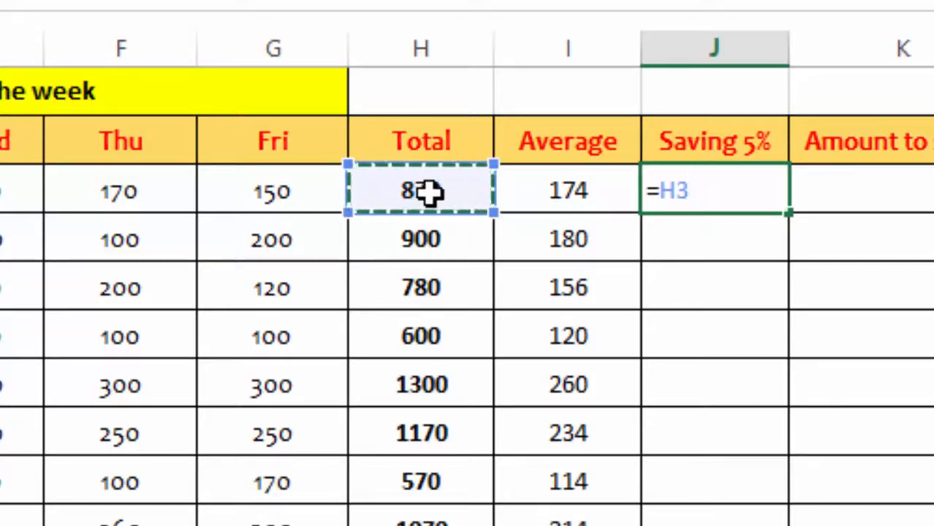
{"action": "type", "text": "*"}
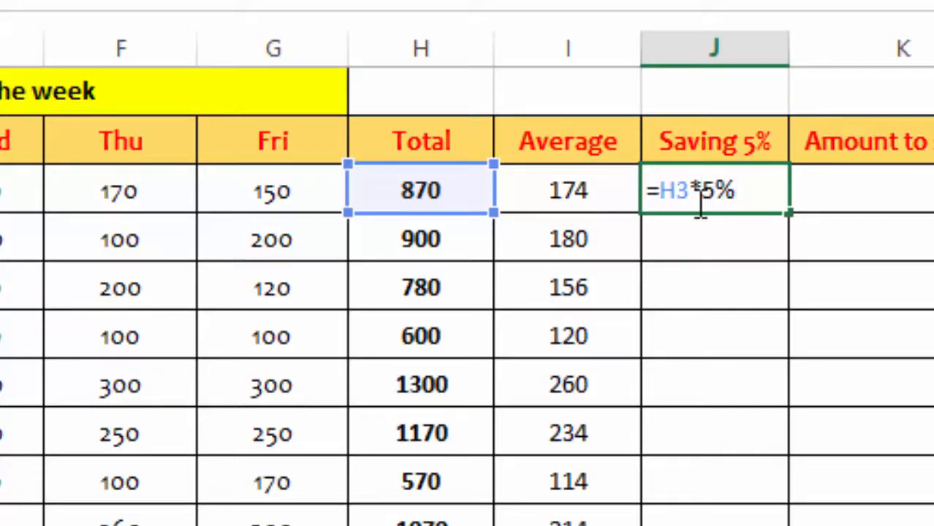
{"action": "key", "text": "Return"}
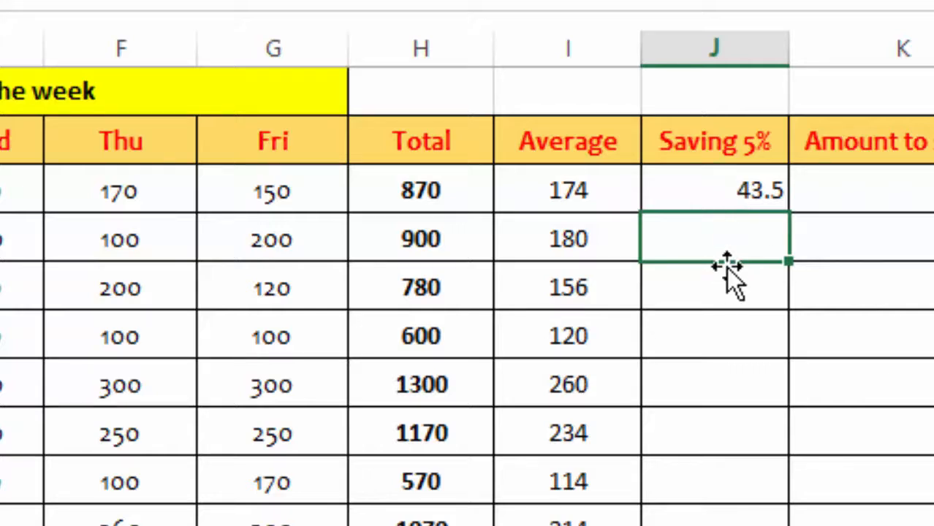
Step: Enter the formula =H4*5% in J4 to calculate the second person's 5% saving from the total
{"action": "type", "text": "="}
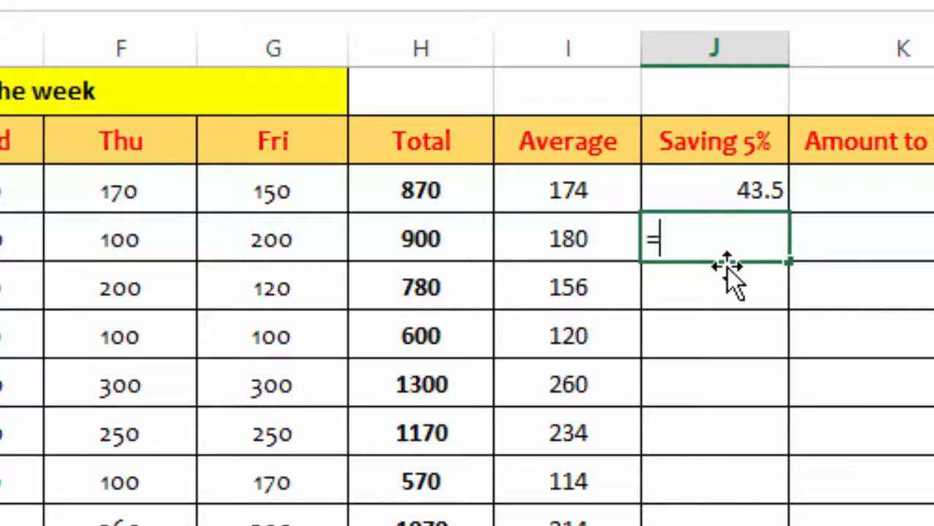
{"action": "left_click", "coordinate": [427, 242]}
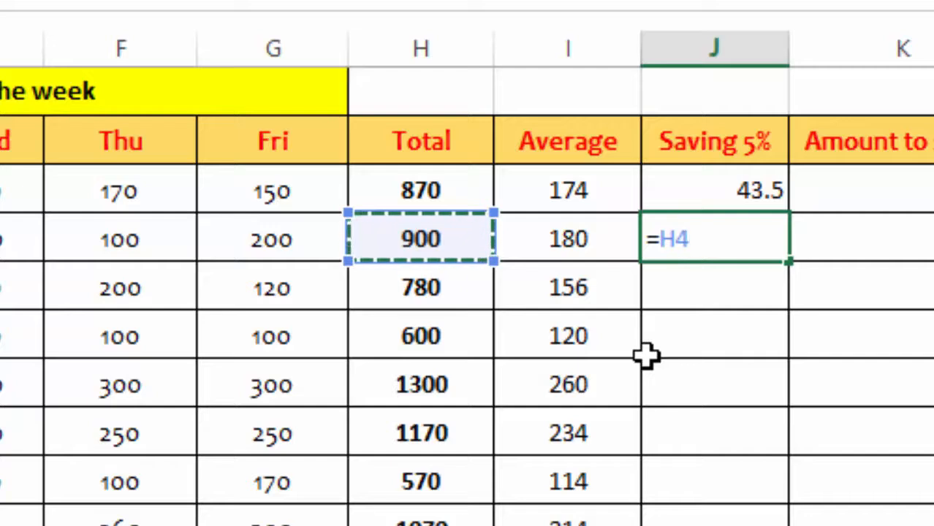
{"action": "type", "text": "*"}
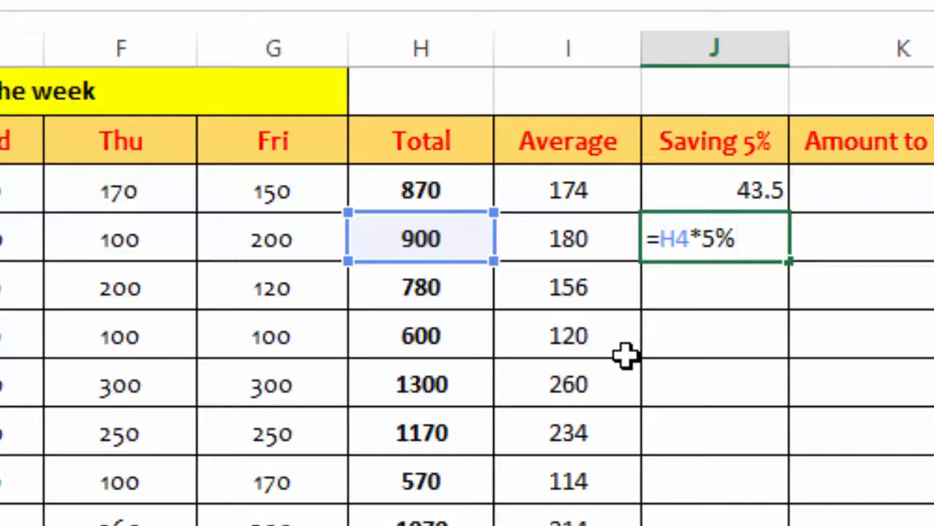
{"action": "key", "text": "Return"}
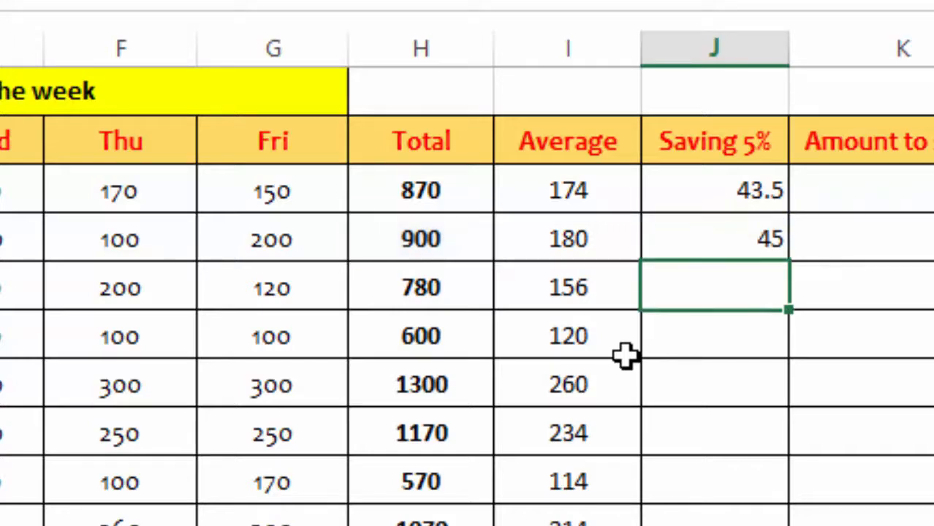
Step: Copy the saving formula from J4 down through J12 for the remaining people
{"action": "left_click", "coordinate": [715, 240]}
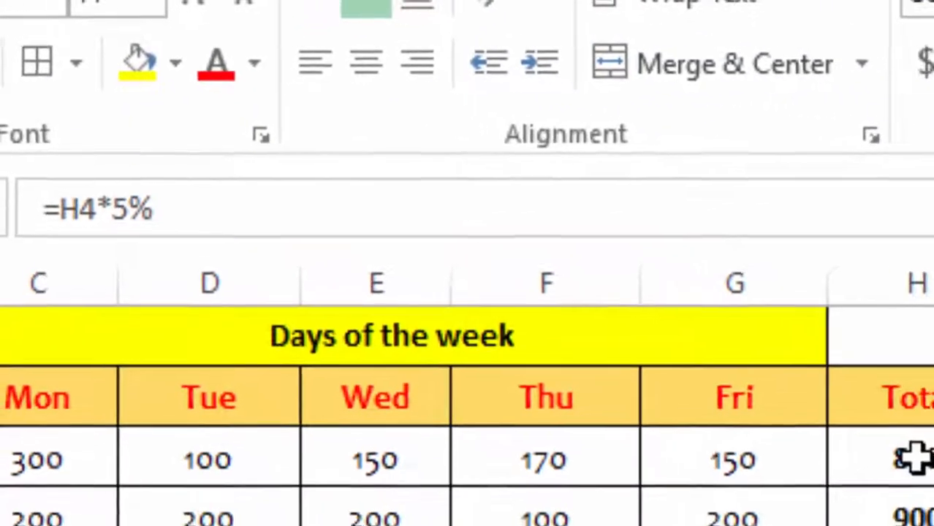
{"action": "left_click", "coordinate": [910, 489]}
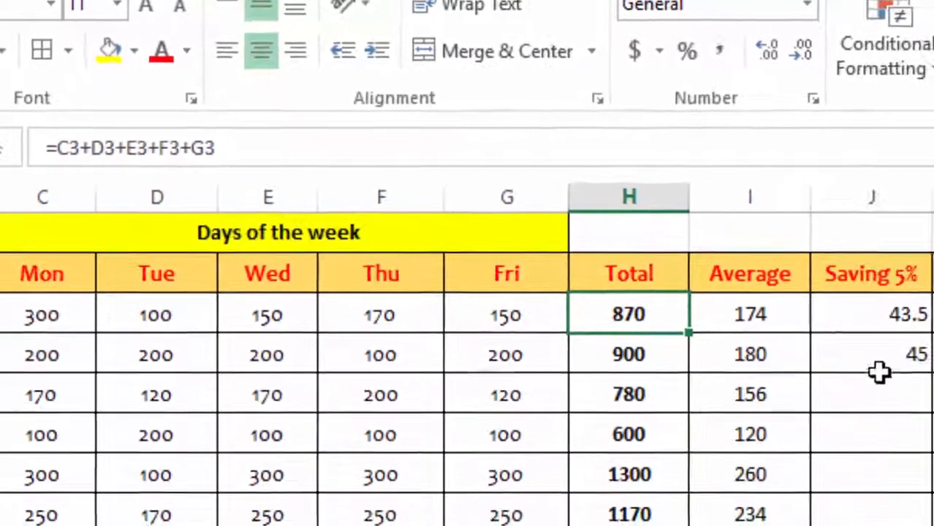
{"action": "left_click", "coordinate": [867, 350]}
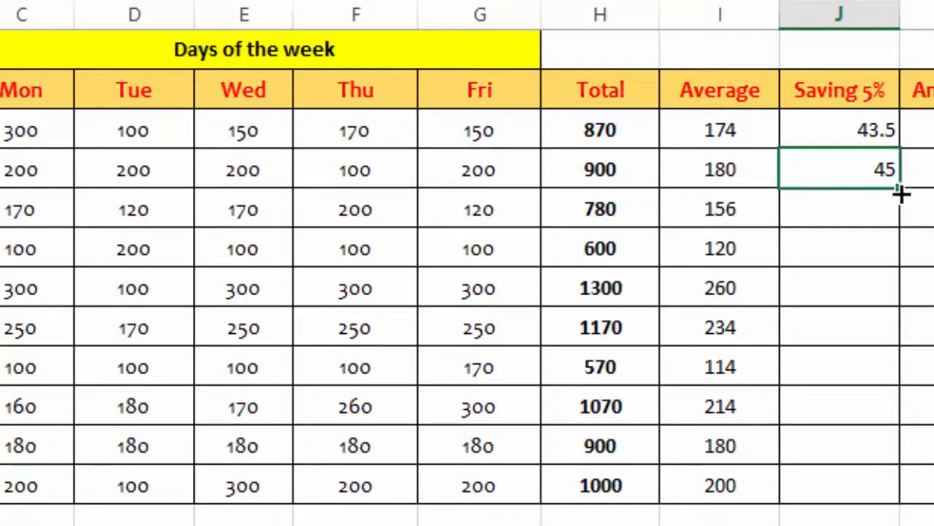
{"action": "left_click_drag", "start_coordinate": [901, 192], "coordinate": [896, 499]}
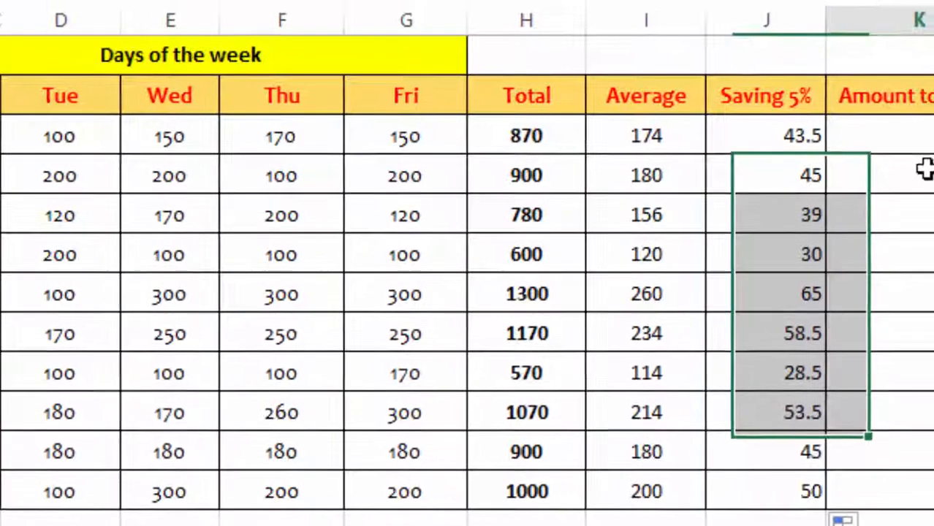
Step: Enter the formula =H3-J3 in K3 to subtract the first person's saving from the total as the amount to spend
{"action": "left_click", "coordinate": [917, 169]}
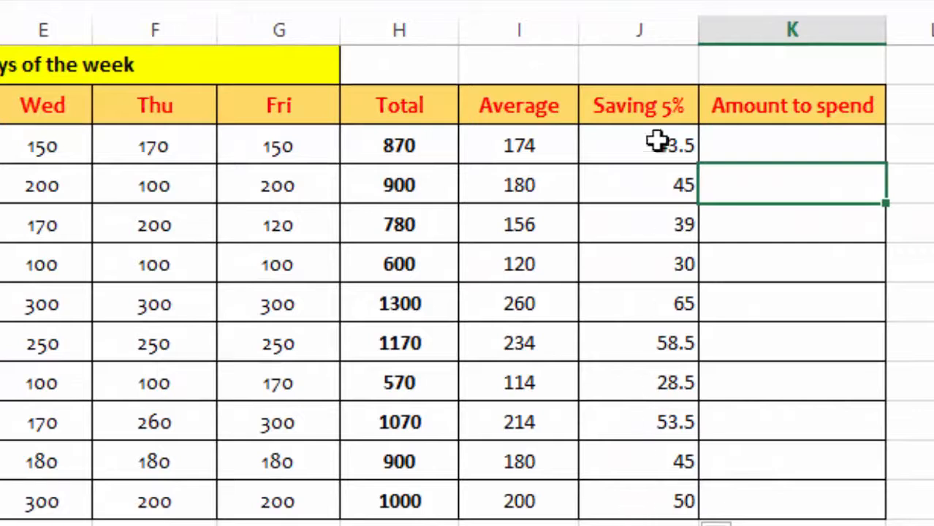
{"action": "left_click", "coordinate": [813, 146]}
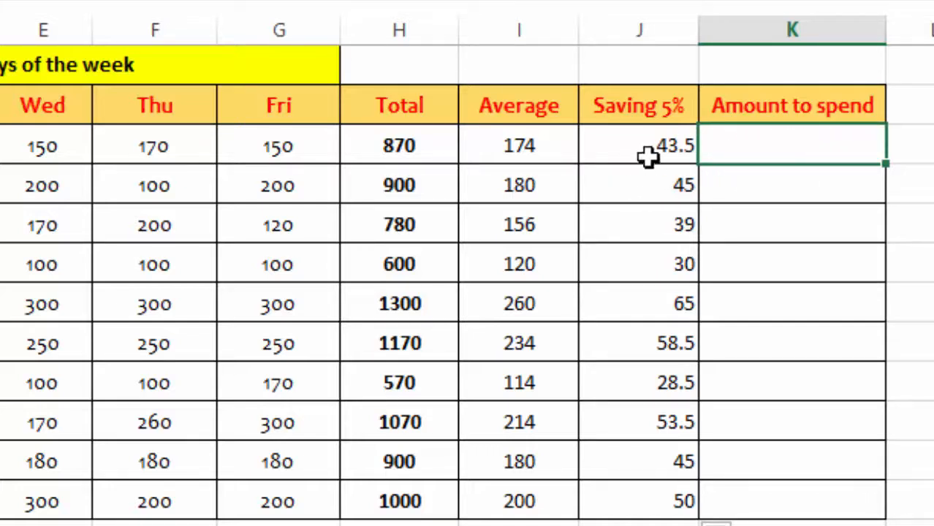
{"action": "left_click", "coordinate": [403, 148]}
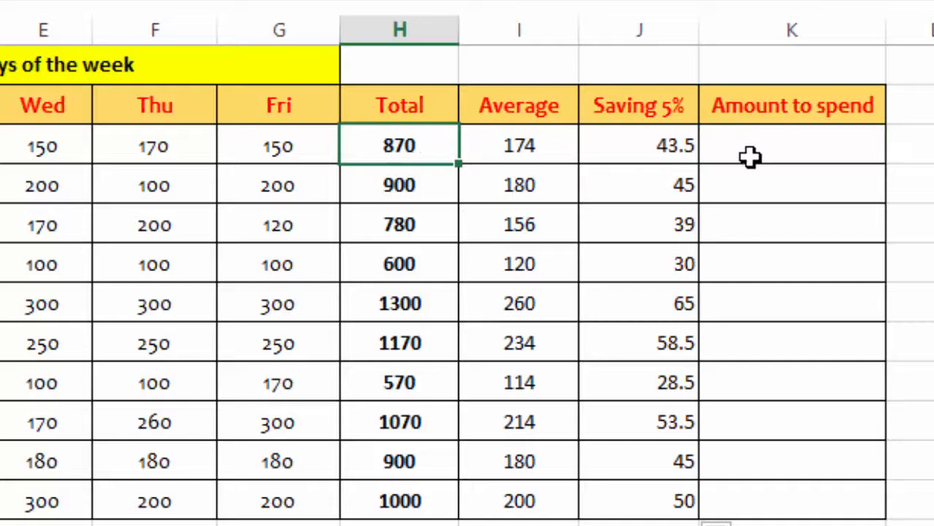
{"action": "left_click", "coordinate": [651, 146]}
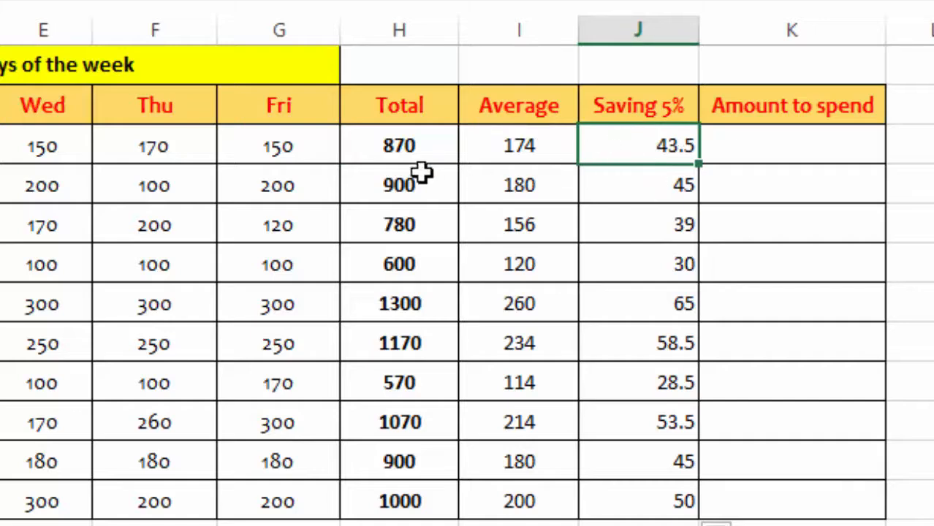
{"action": "left_click", "coordinate": [398, 147]}
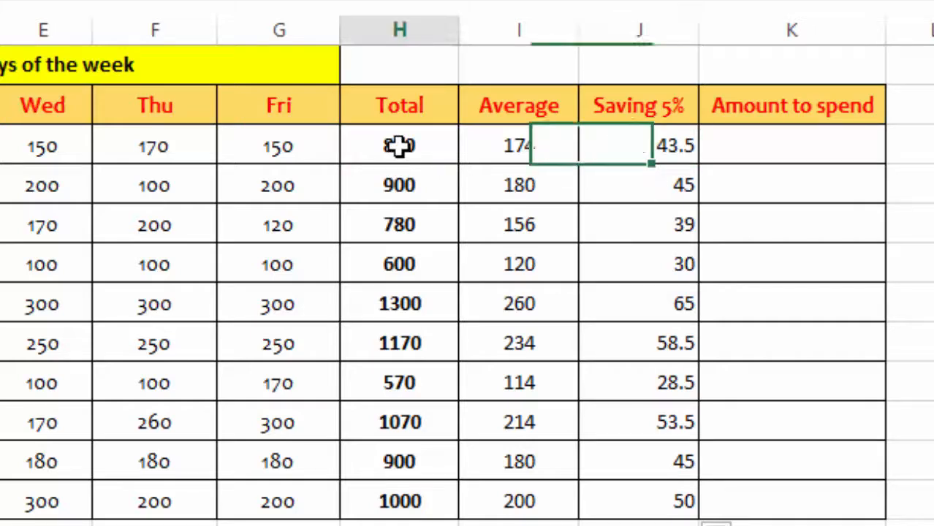
{"action": "left_click", "coordinate": [763, 146]}
{"action": "type", "text": "="}
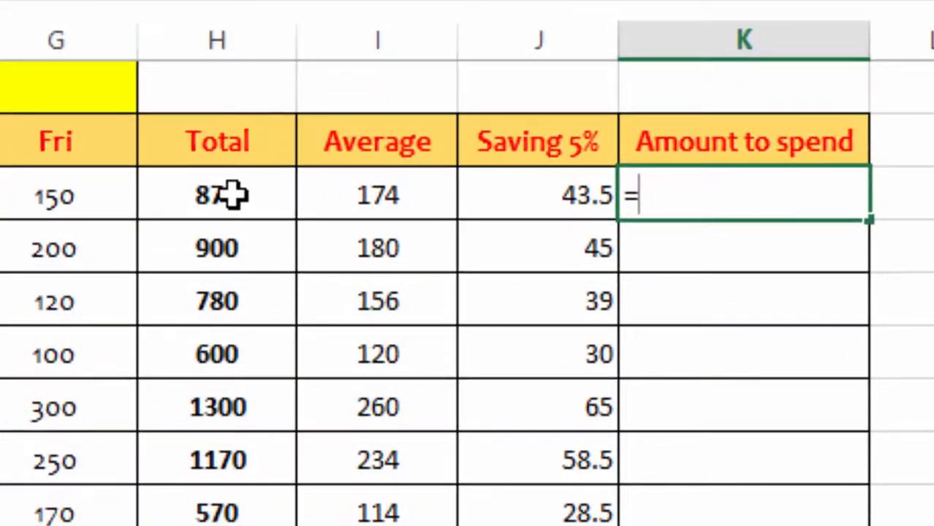
{"action": "left_click", "coordinate": [231, 194]}
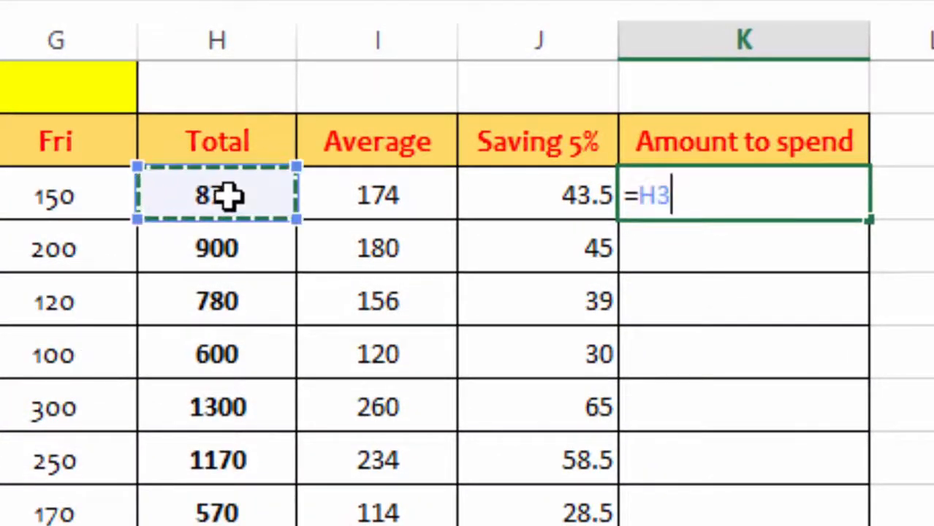
{"action": "type", "text": "-"}
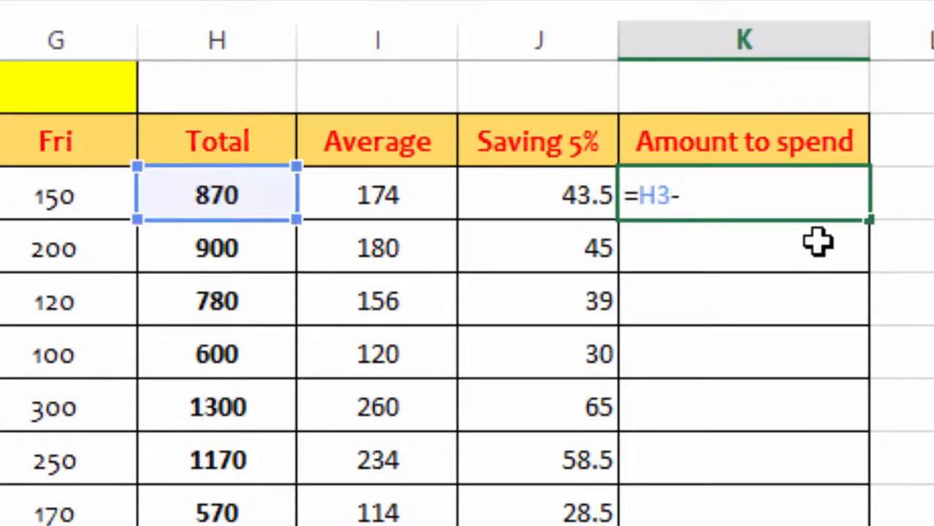
{"action": "left_click", "coordinate": [545, 199]}
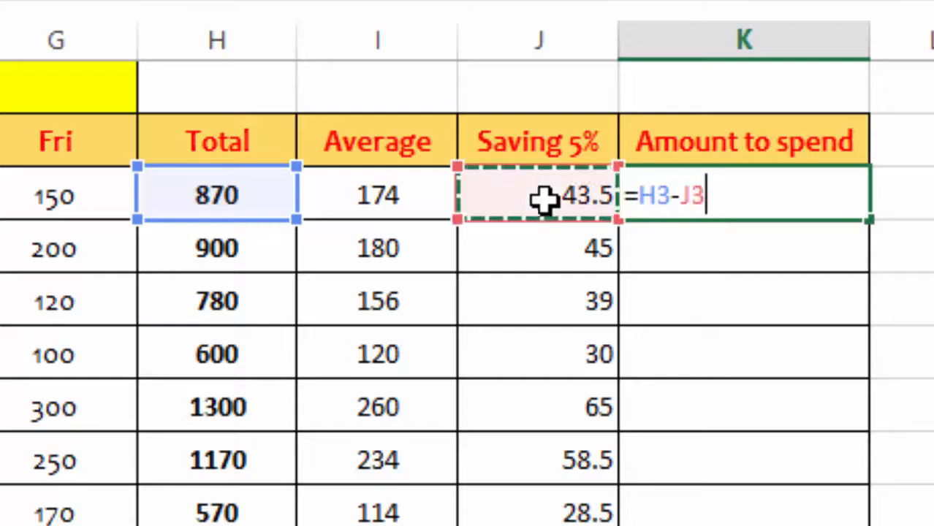
{"action": "key", "text": "Return"}
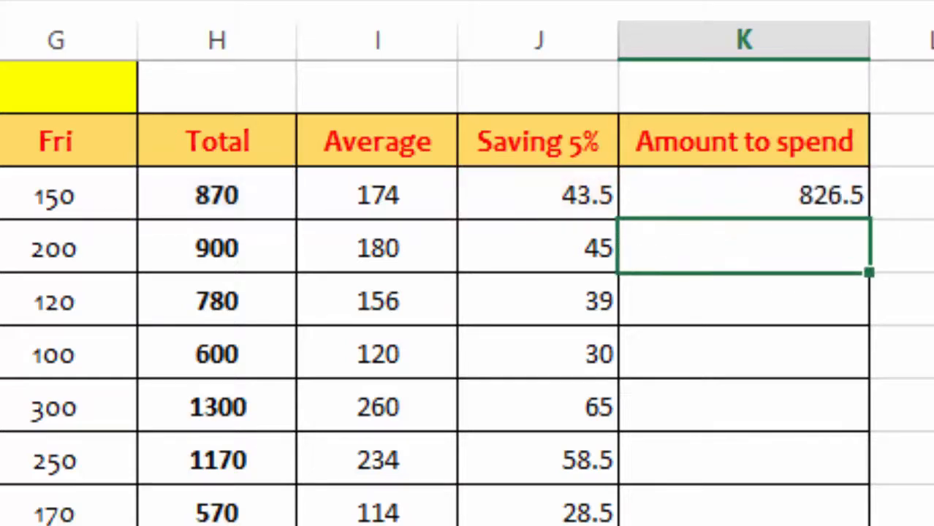
Step: Enter the formula =H4-J4 in K4 to calculate the second person's amount to spend
{"action": "left_click", "coordinate": [731, 190]}
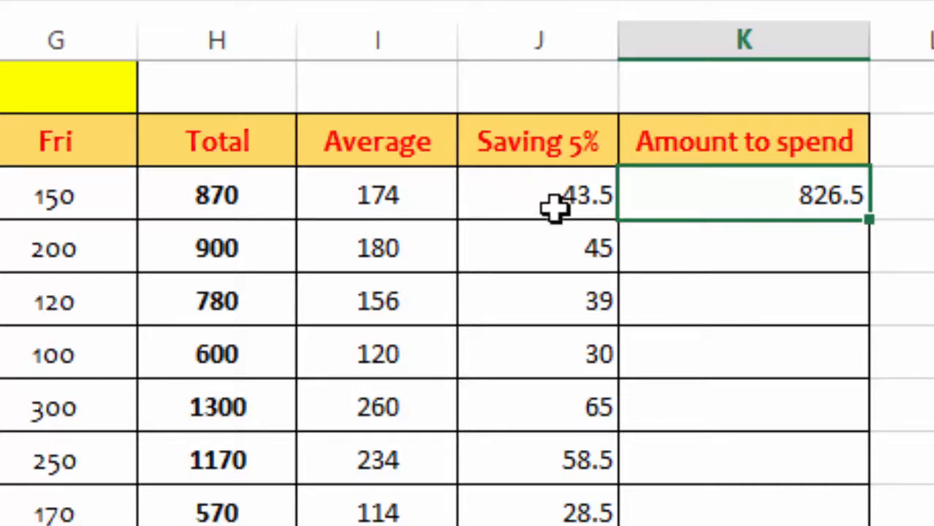
{"action": "left_click", "coordinate": [806, 250]}
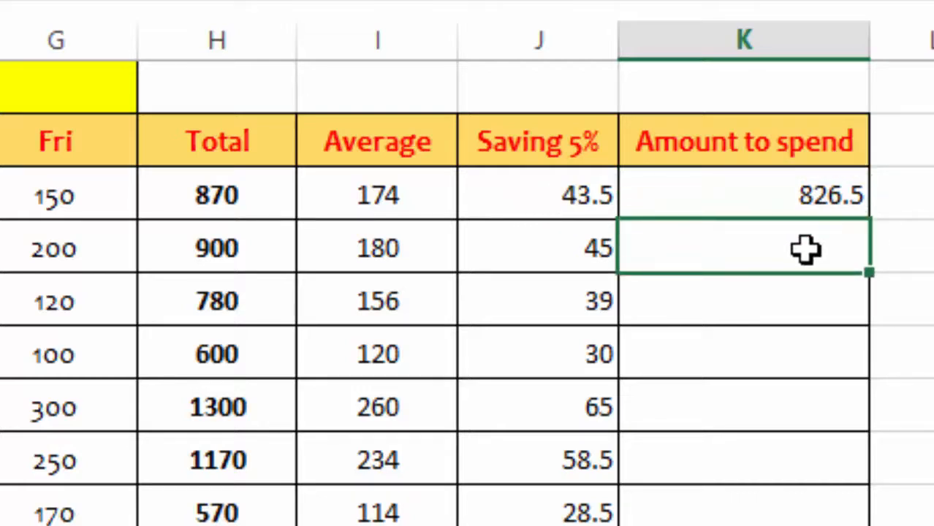
{"action": "type", "text": "="}
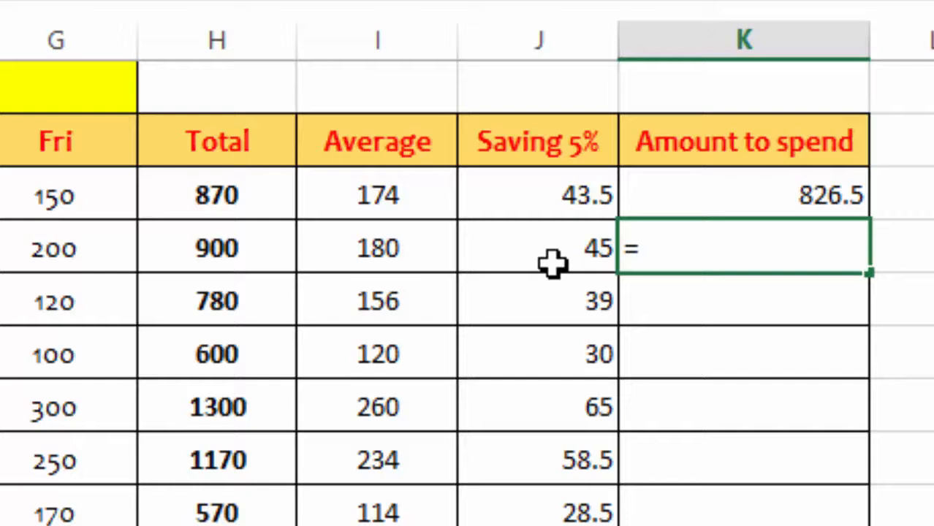
{"action": "left_click", "coordinate": [212, 247]}
{"action": "type", "text": "-"}
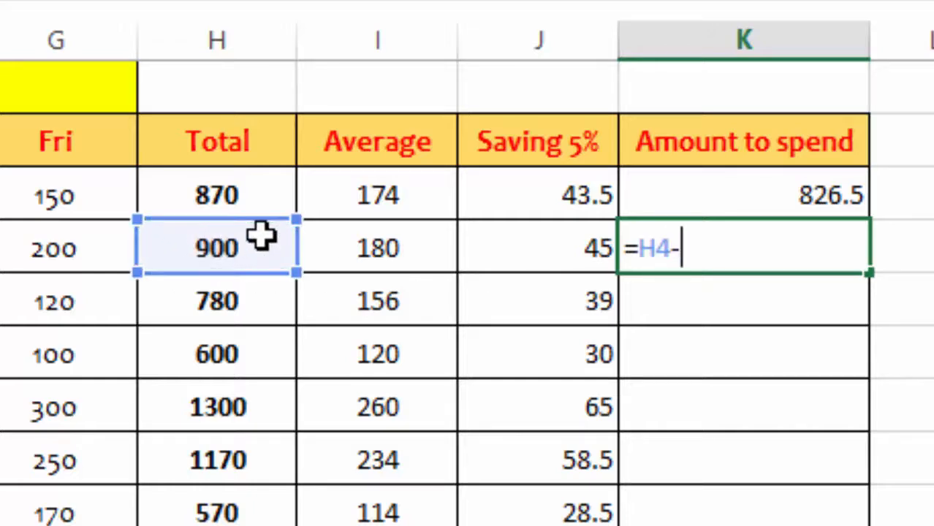
{"action": "left_click", "coordinate": [569, 254]}
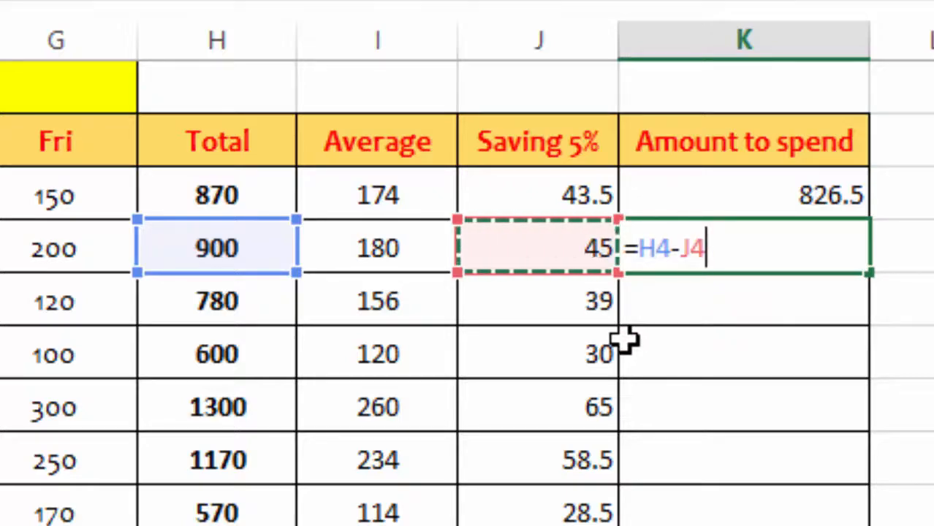
{"action": "key", "text": "Return"}
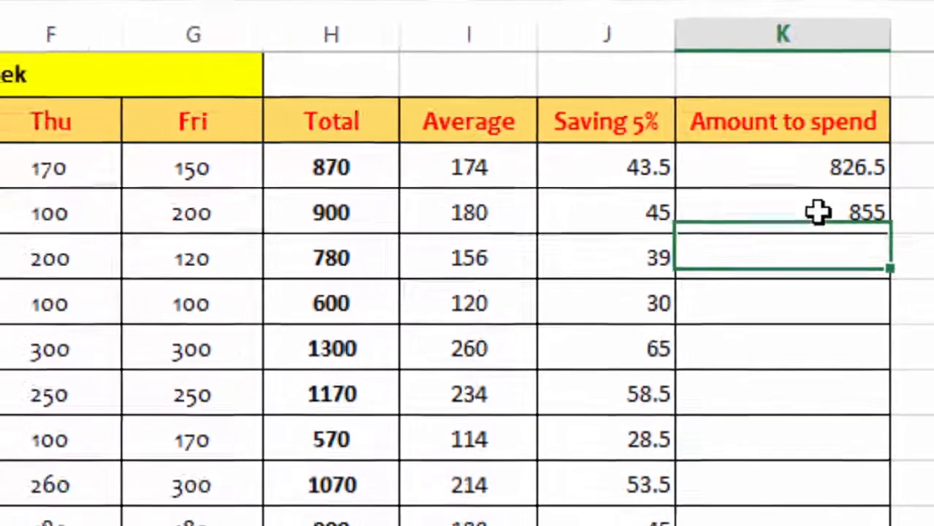
Step: Copy the amount-to-spend formula from K4 down through K12 and deselect the filled range
{"action": "left_click", "coordinate": [818, 212]}
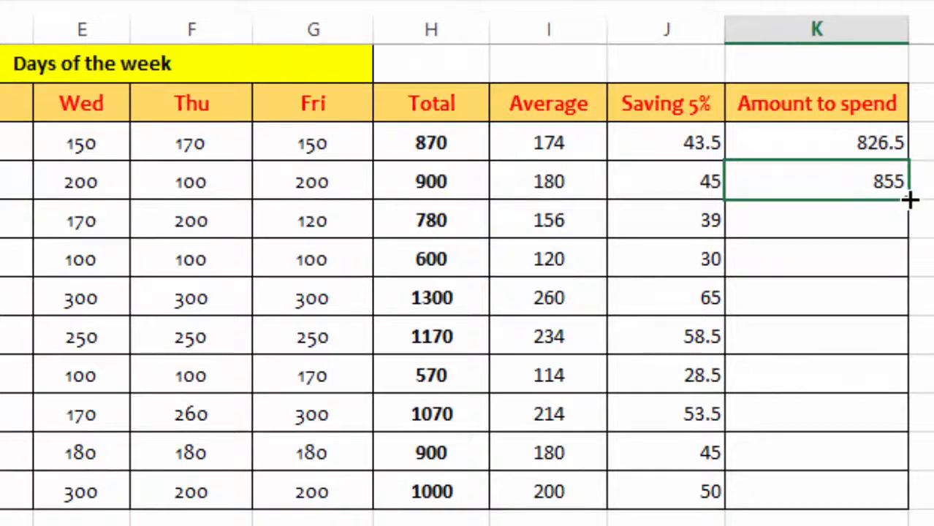
{"action": "left_click_drag", "start_coordinate": [908, 200], "coordinate": [905, 512]}
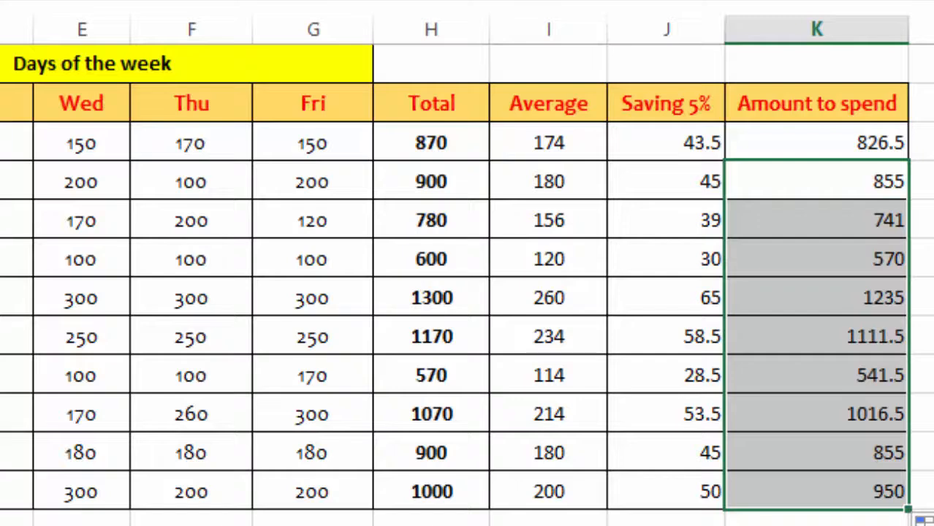
{"action": "left_click", "coordinate": [922, 258]}
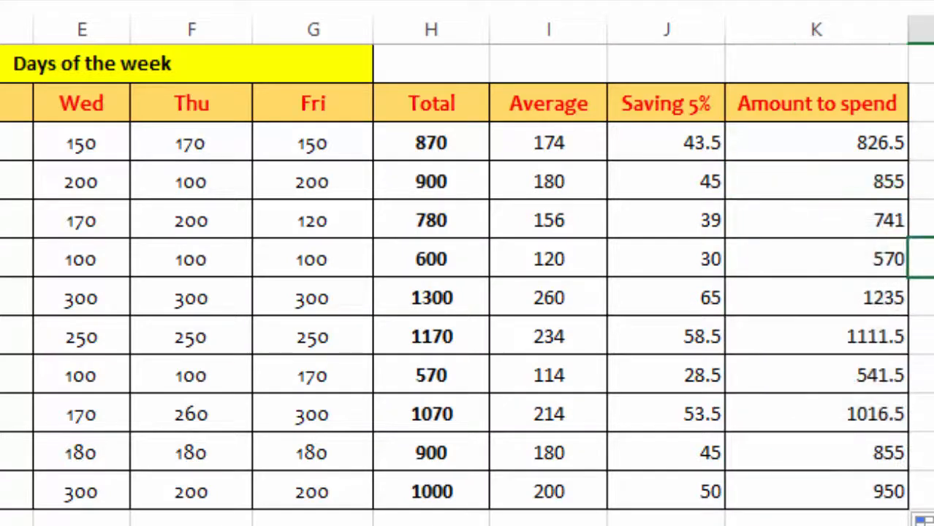
{"action": "left_click", "coordinate": [192, 524]}
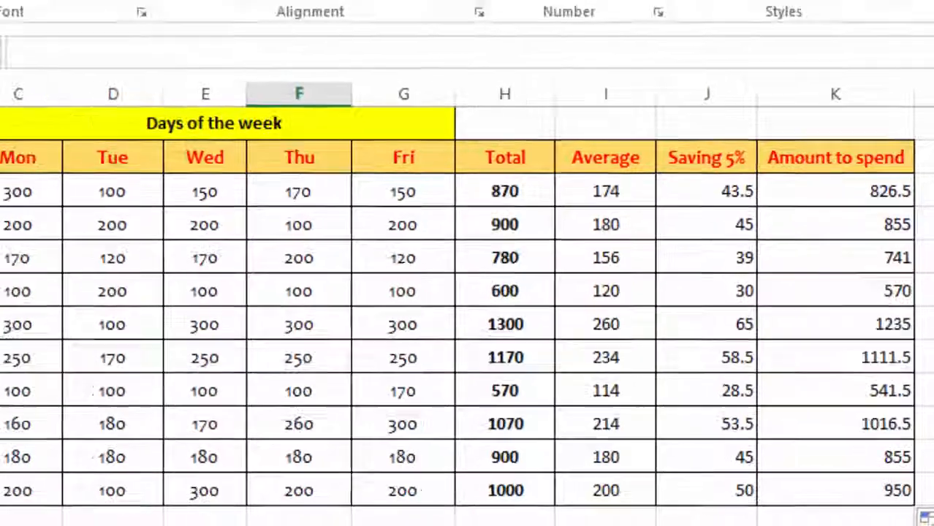
{"action": "left_click", "coordinate": [666, 523]}
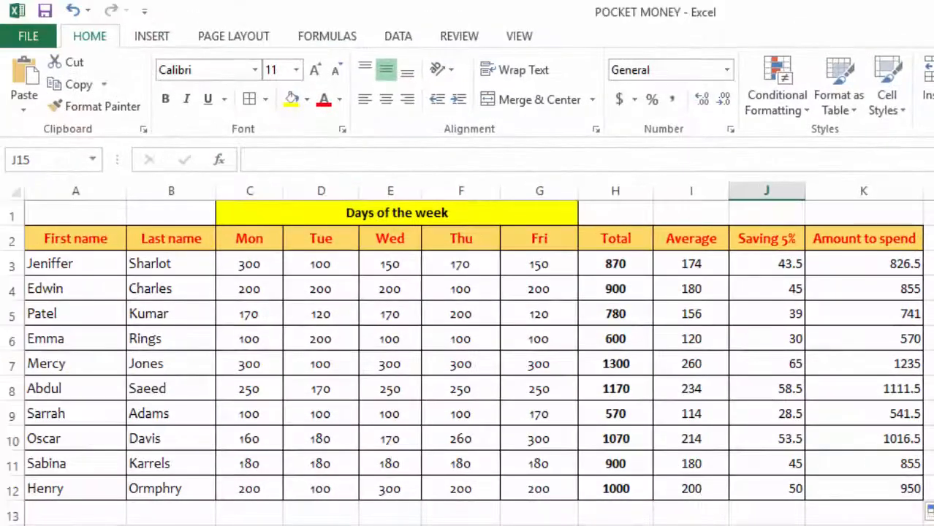